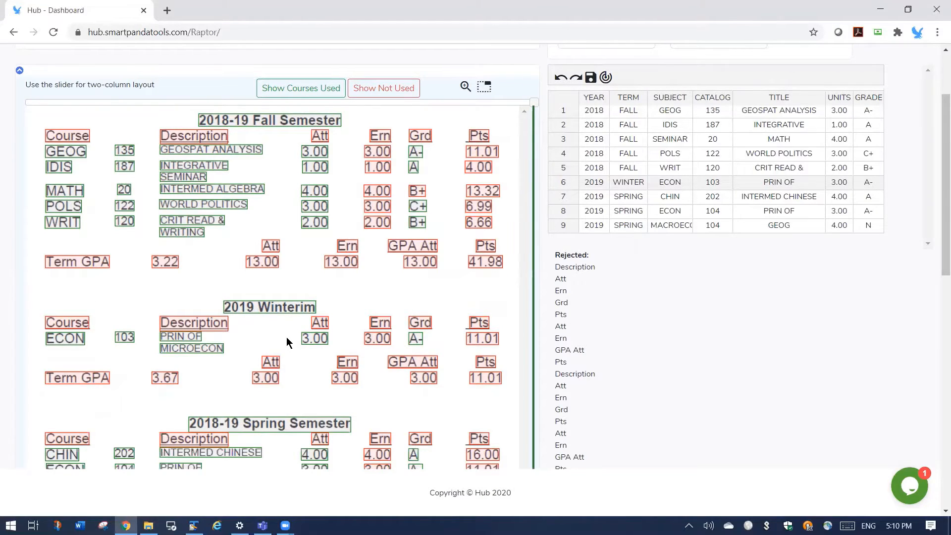
Append an empty row 10 after the last course in the table and insert another new row before it.
scroll(288, 342, up, 1)
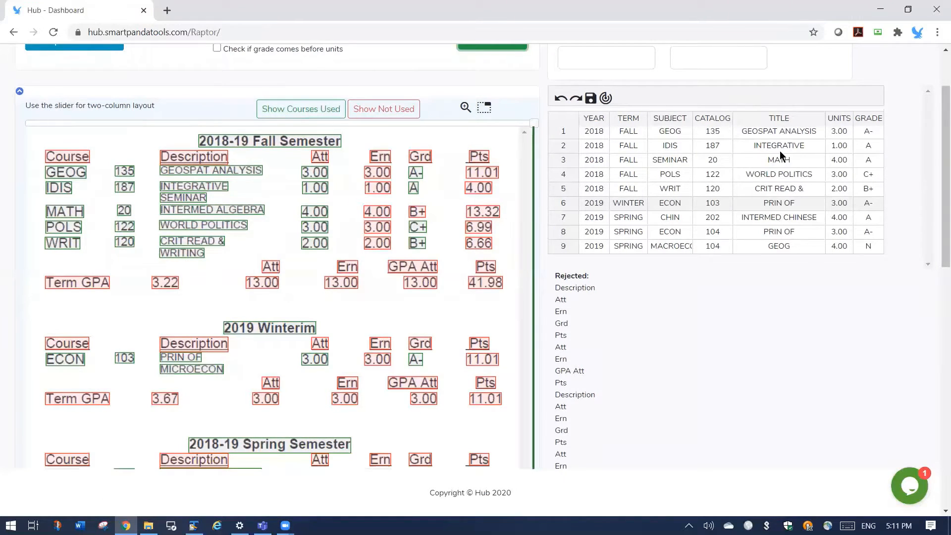
click(674, 160)
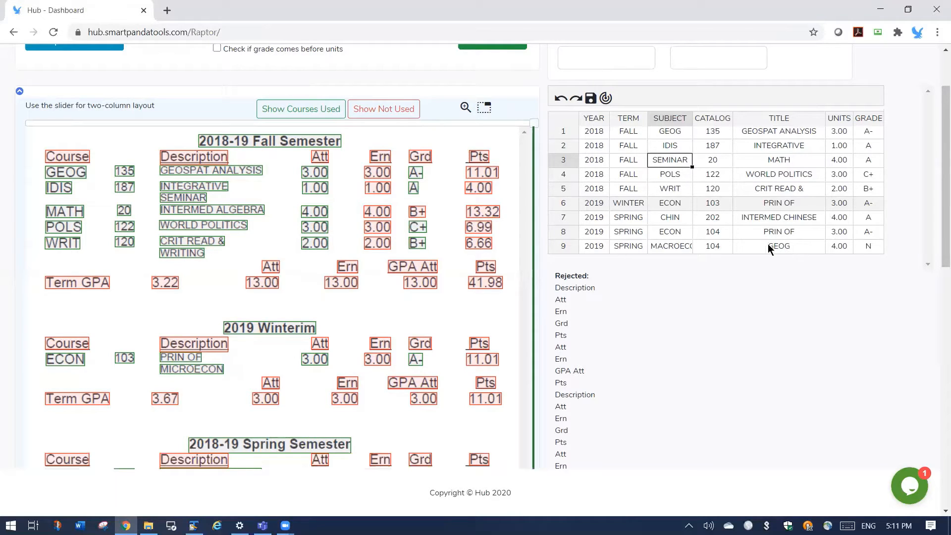
click(788, 247)
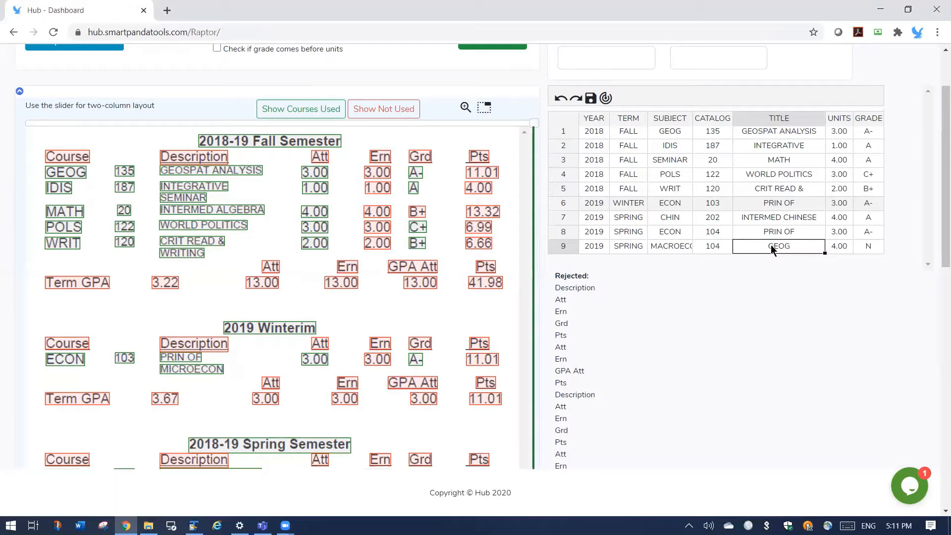
key(Return)
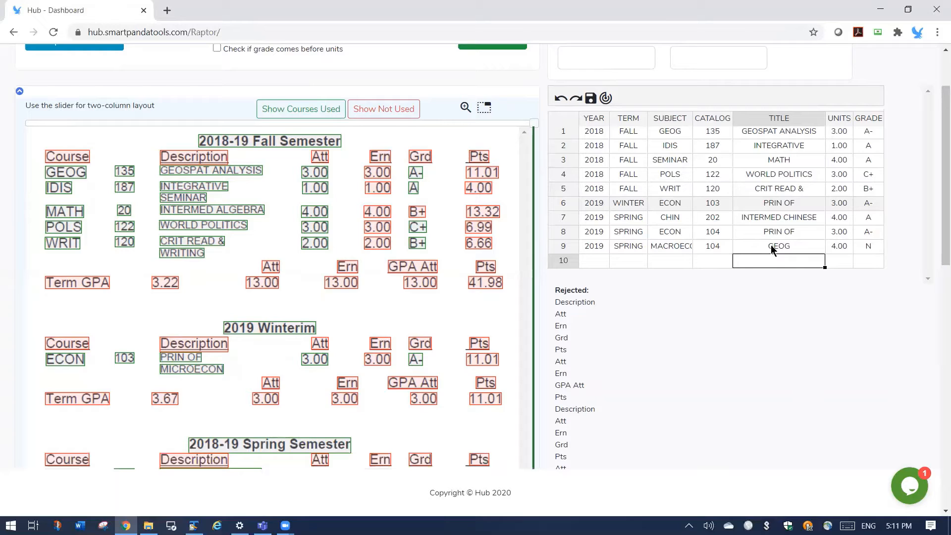
right_click(554, 261)
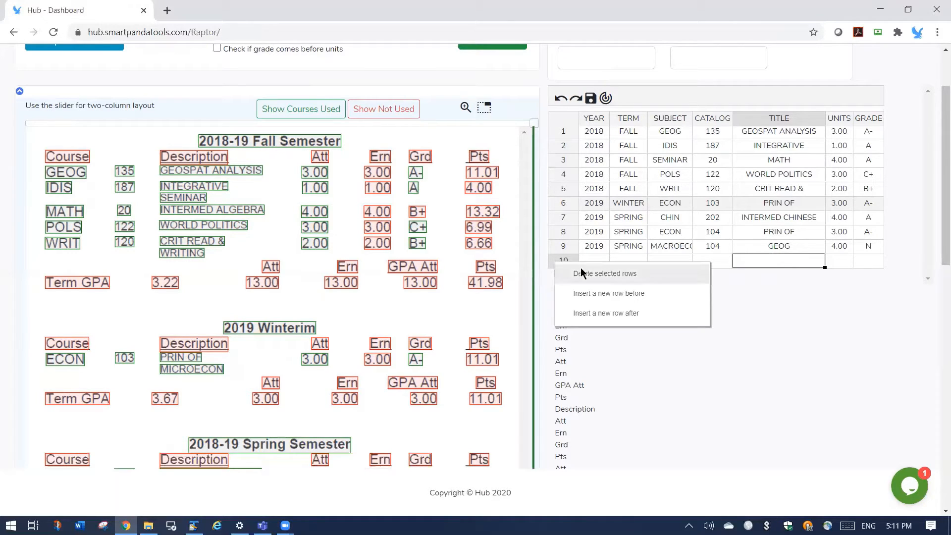
click(621, 295)
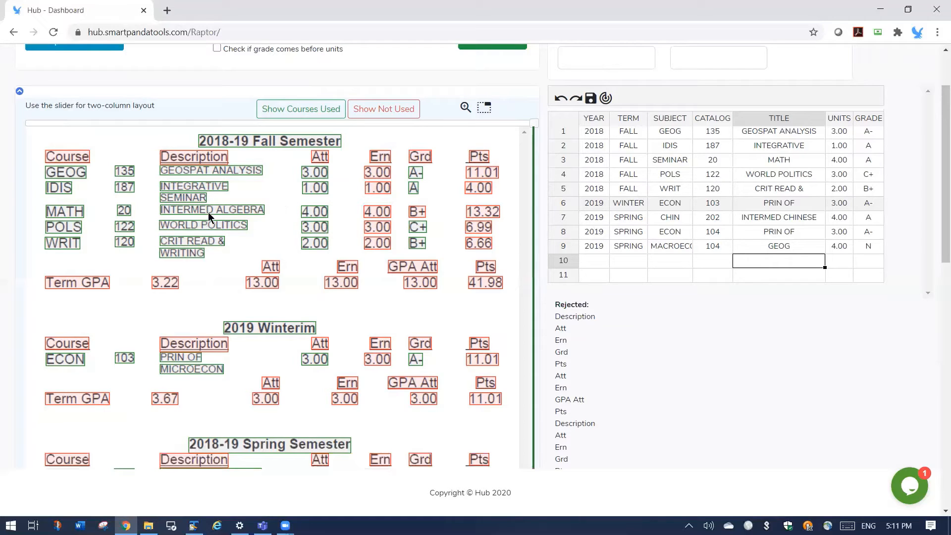
Copy the PHYSICAL ENVIRON description from the transcript's spring semester into the title cell of row 10.
scroll(301, 388, down, 2)
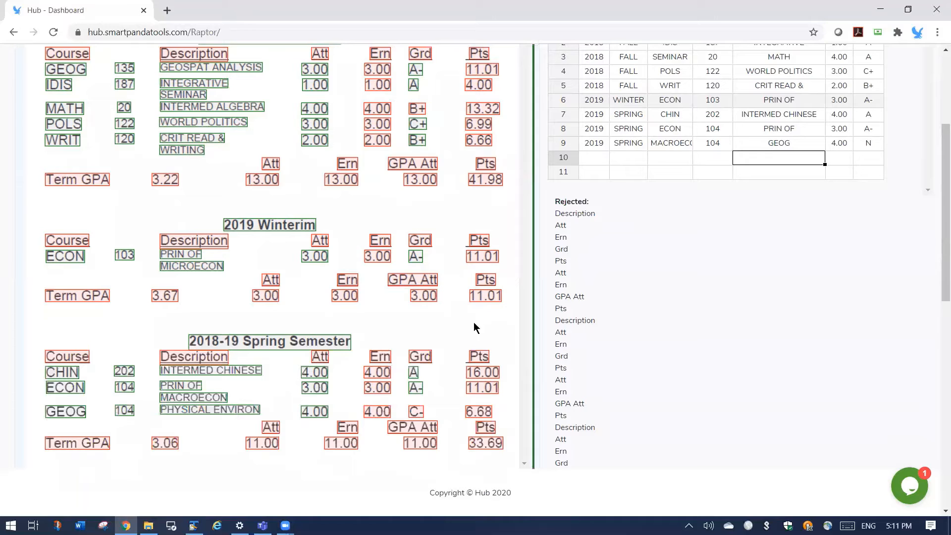
scroll(746, 168, up, 1)
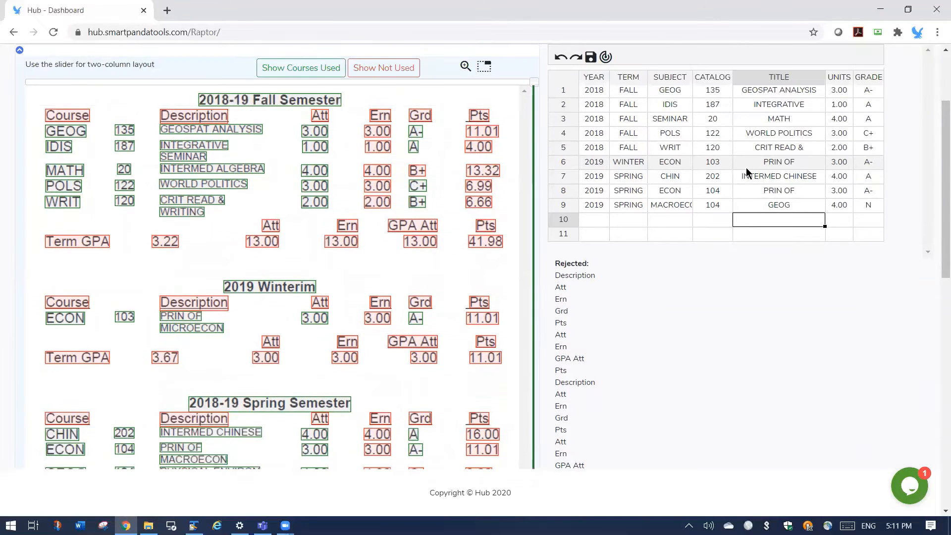
scroll(255, 351, down, 1)
right_click(235, 408)
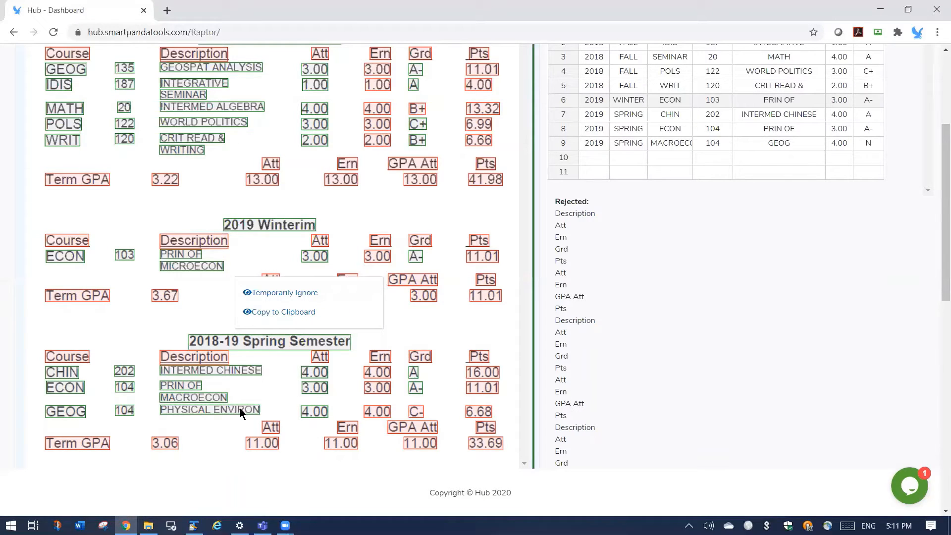
click(292, 312)
click(769, 163)
double_click(769, 162)
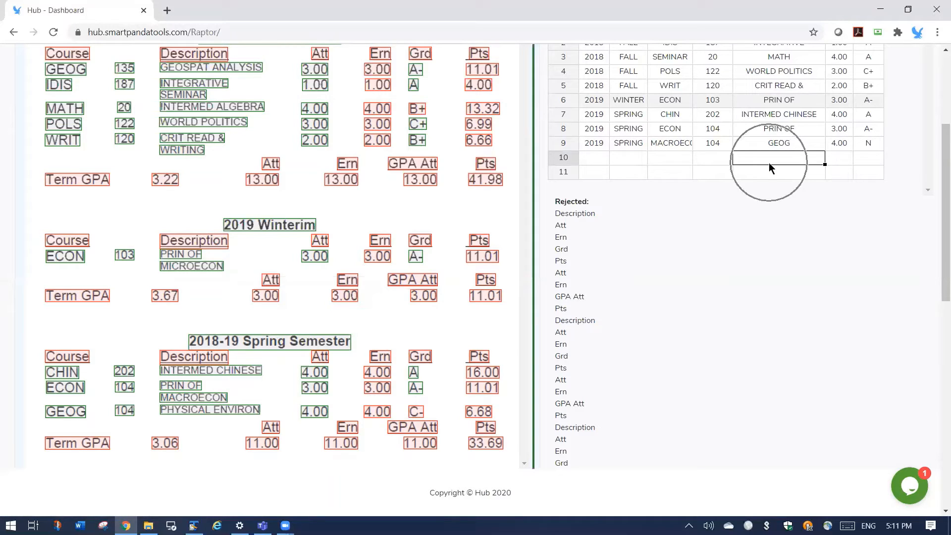
text(v)
key(BackSpace)
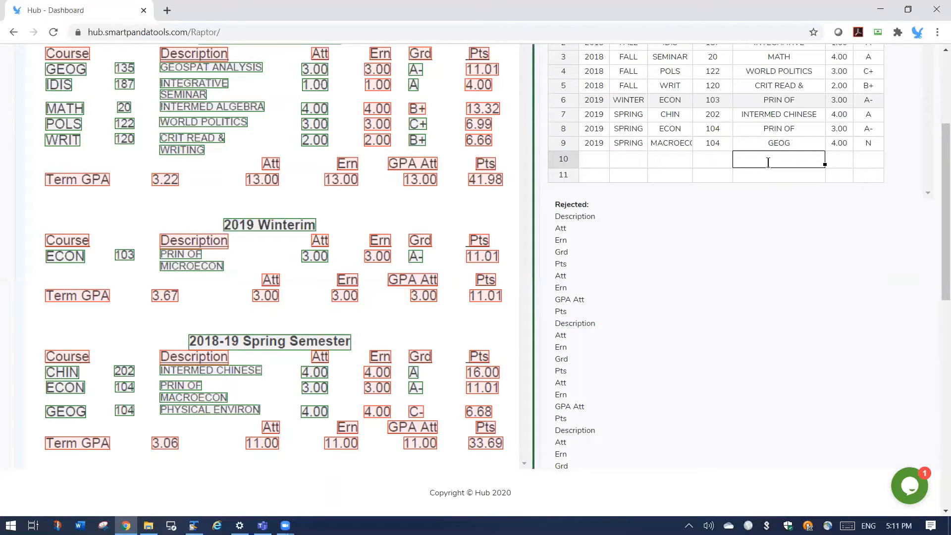
key(ctrl+v)
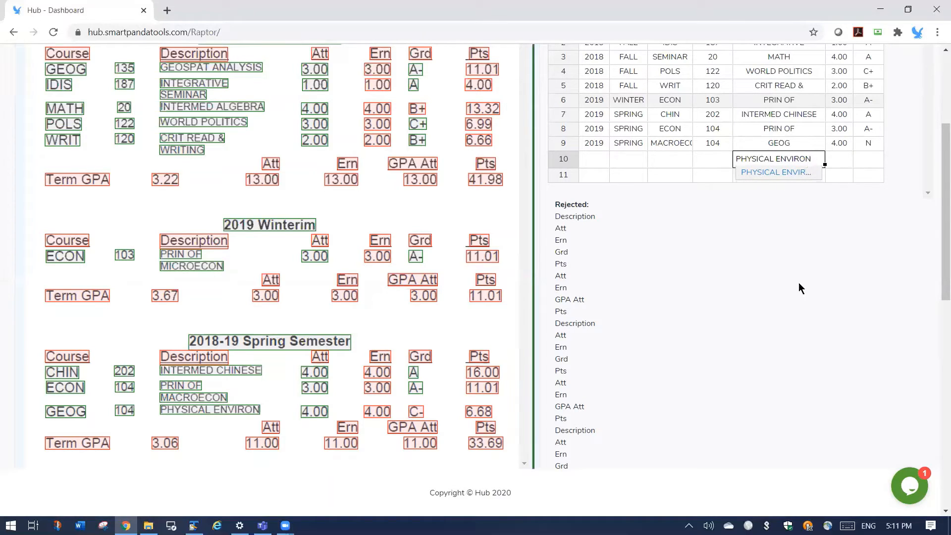
Clear the title of row 10, copy PHYSICAL ENVIRON from the transcript again, paste it there and accept the suggested title.
key(BackSpace)
key(BackSpace)
key(BackSpace)
key(BackSpace)
key(BackSpace)
key(BackSpace)
key(BackSpace)
key(BackSpace)
key(BackSpace)
key(BackSpace)
key(BackSpace)
key(BackSpace)
key(BackSpace)
key(BackSpace)
key(BackSpace)
key(BackSpace)
right_click(205, 410)
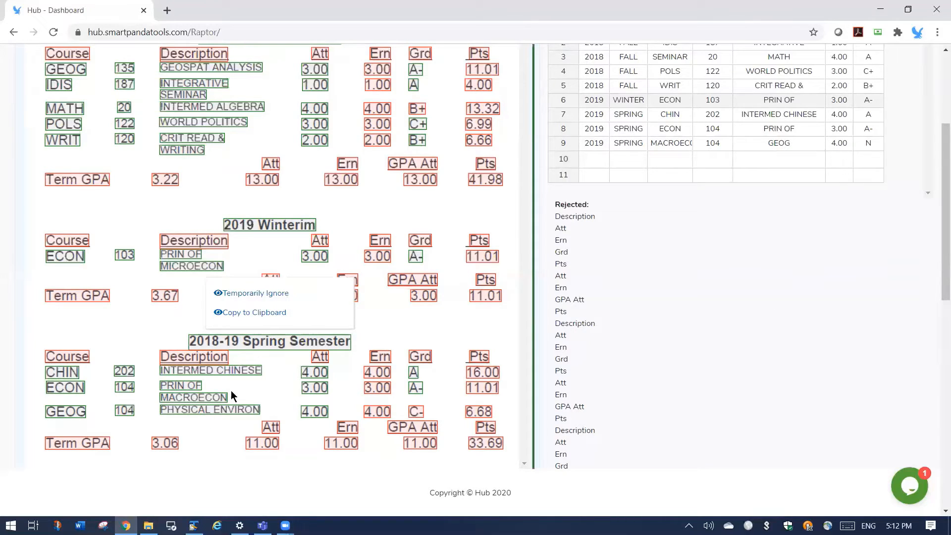
click(265, 313)
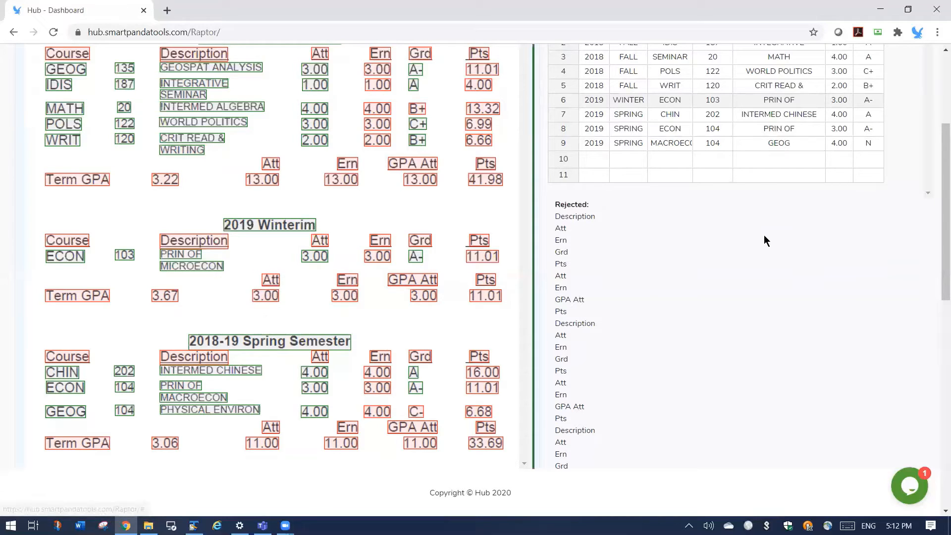
click(757, 160)
key(ctrl+v)
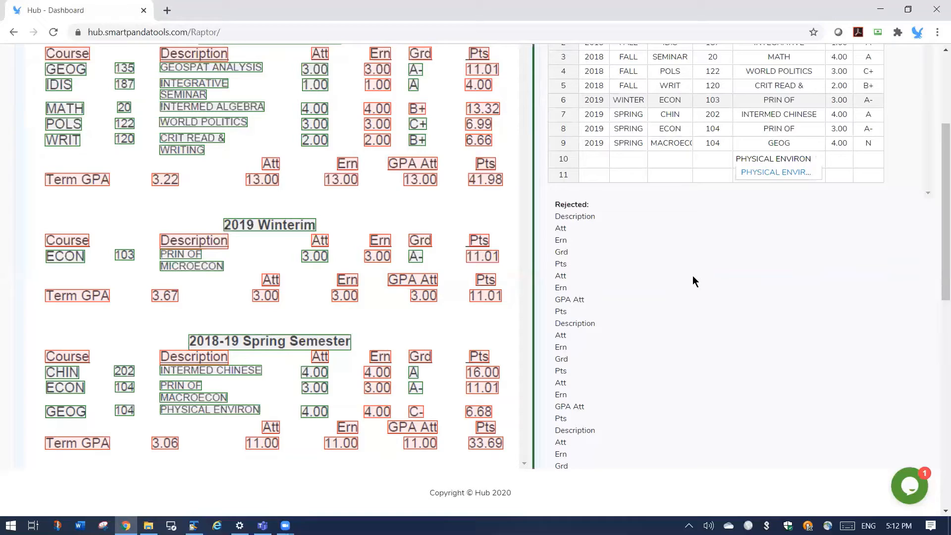
click(720, 173)
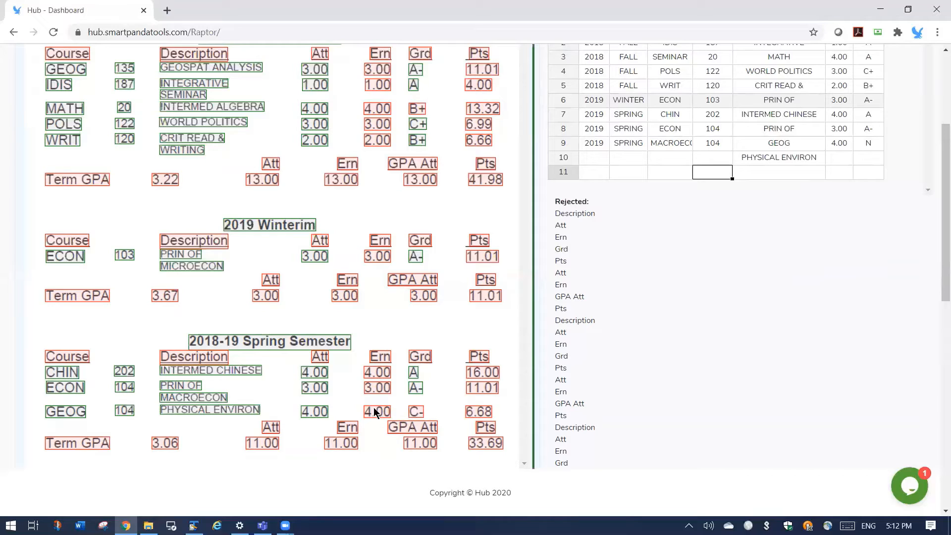
Copy the attempted units of 4.00 from the transcript's PHYSICAL ENVIRON line into the units cell of row 10.
click(317, 412)
click(378, 317)
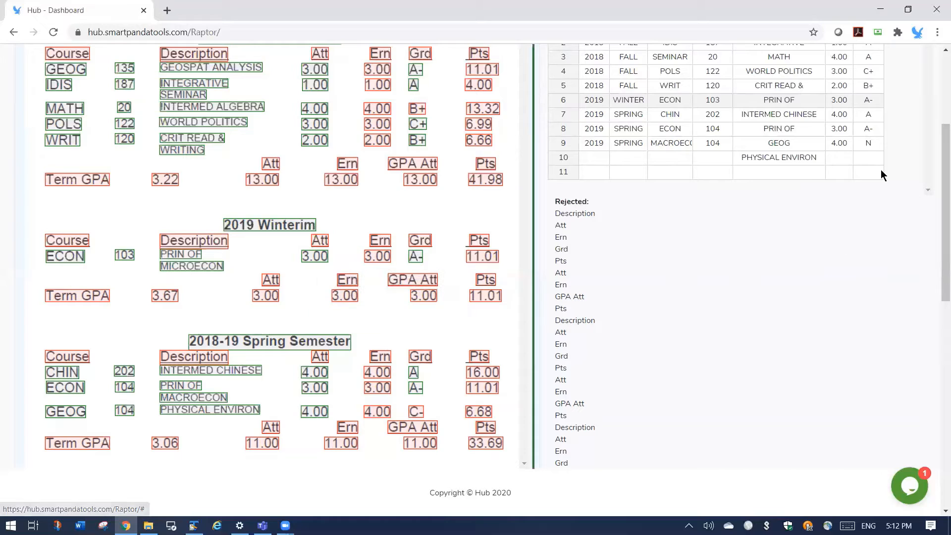
click(846, 158)
key(ctrl+v)
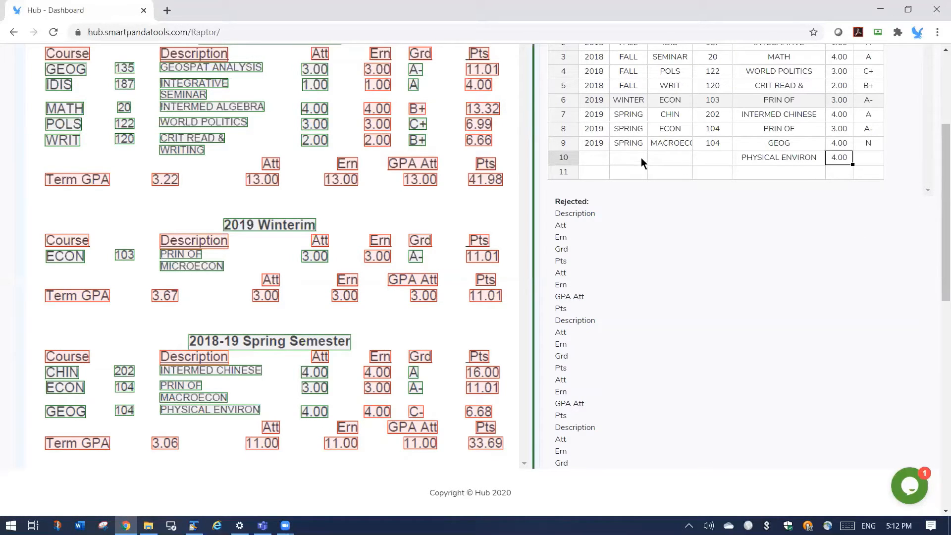
Copy GEOG from the transcript's last spring course into the subject cell of row 10.
click(65, 412)
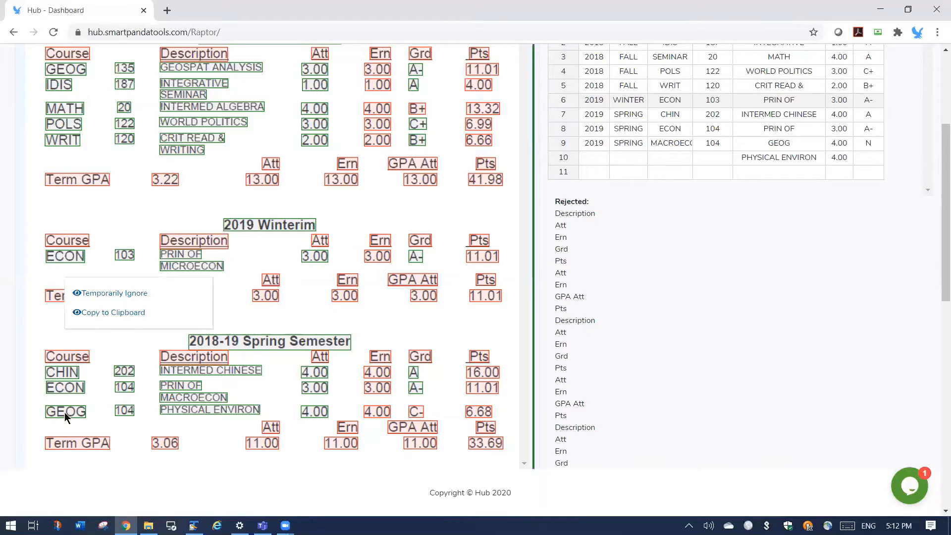
click(119, 310)
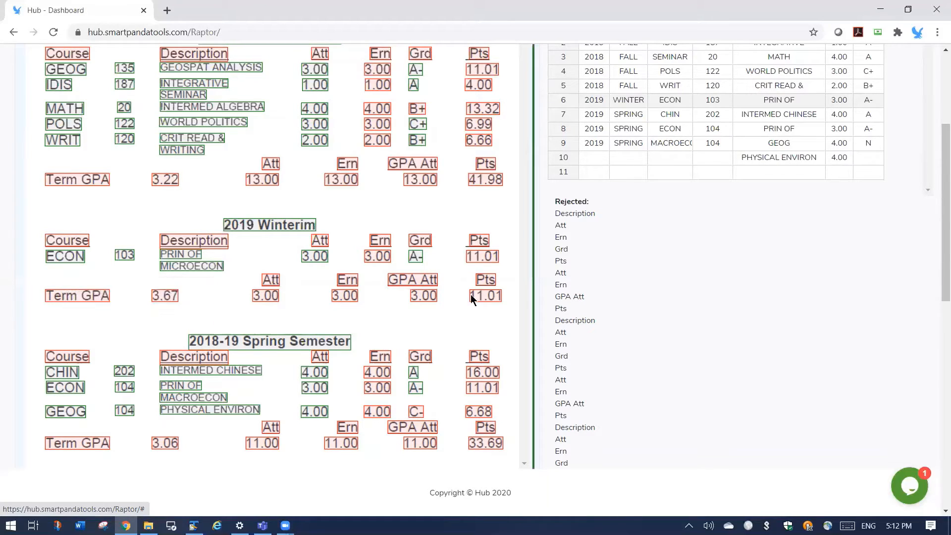
click(664, 156)
key(ctrl+v)
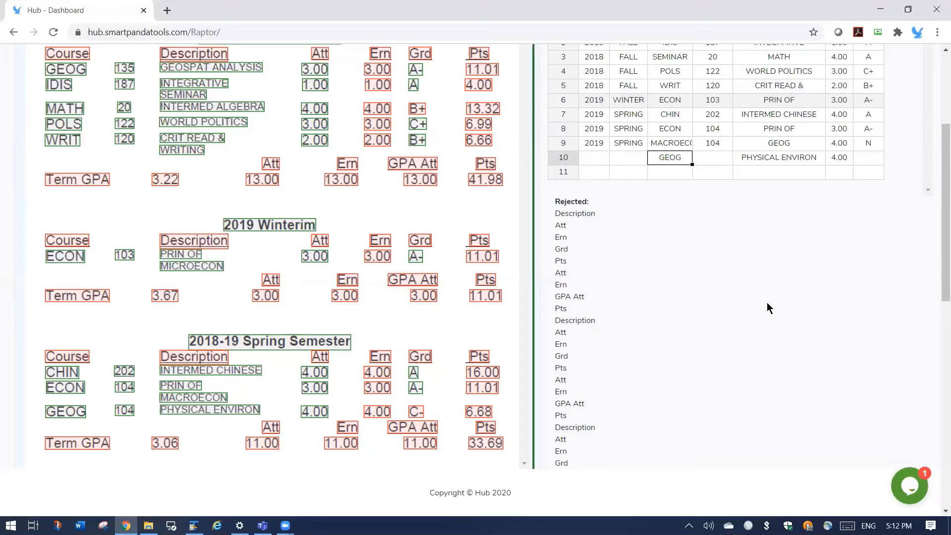
right_click(214, 411)
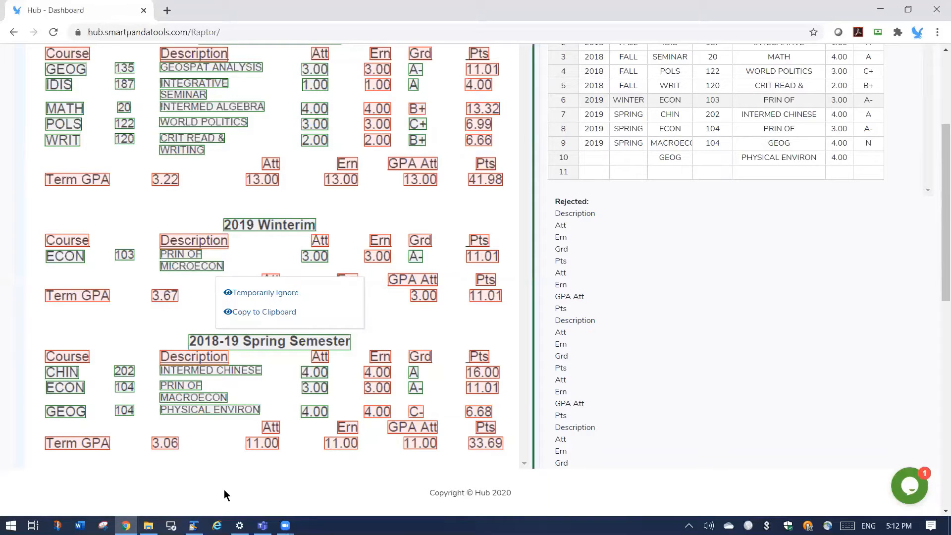
click(639, 347)
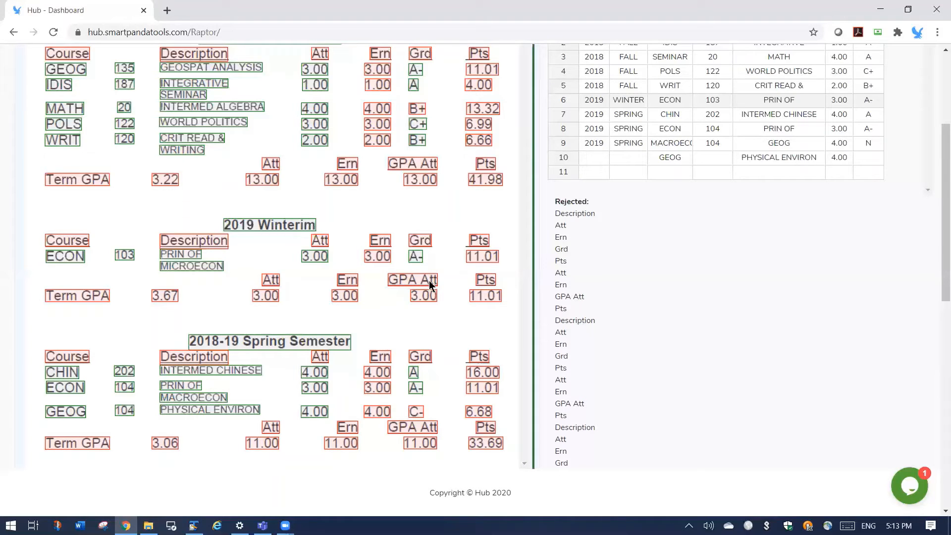
scroll(234, 289, up, 4)
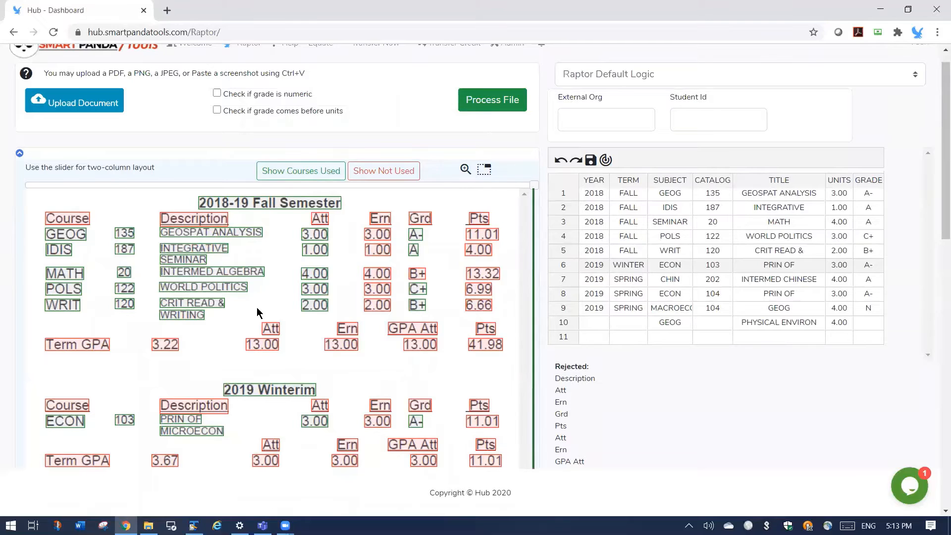
scroll(257, 307, down, 2)
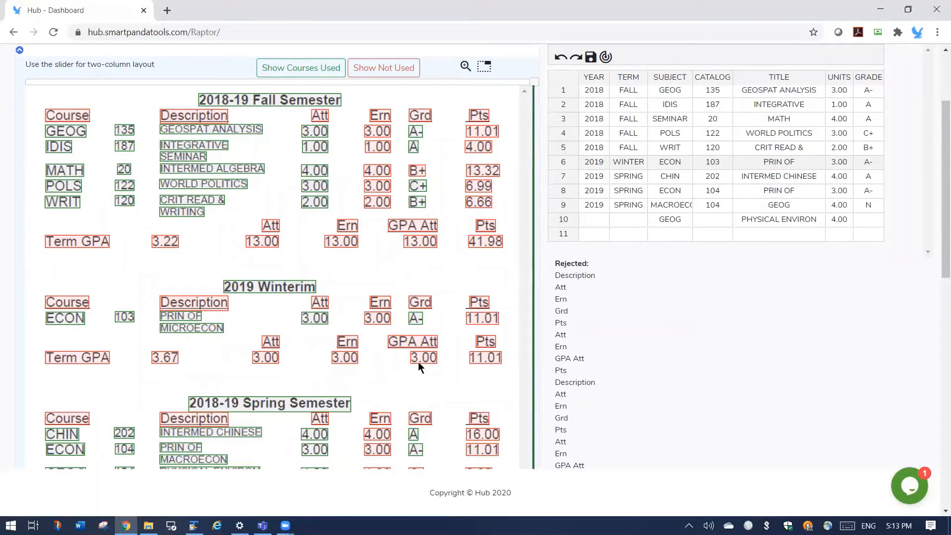
right_click(416, 320)
scroll(377, 315, down, 1)
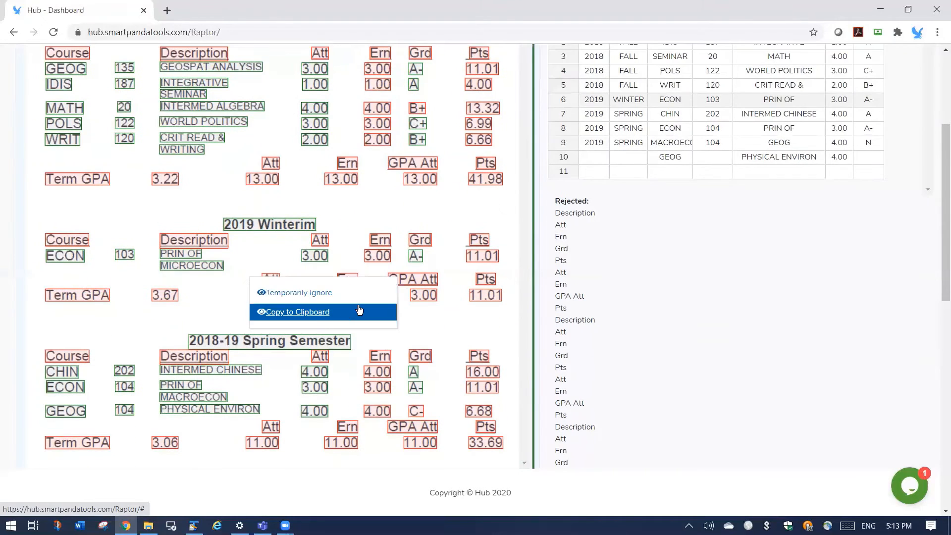
click(335, 346)
Delete all rows of the course table and process the transcript file again.
scroll(406, 252, up, 5)
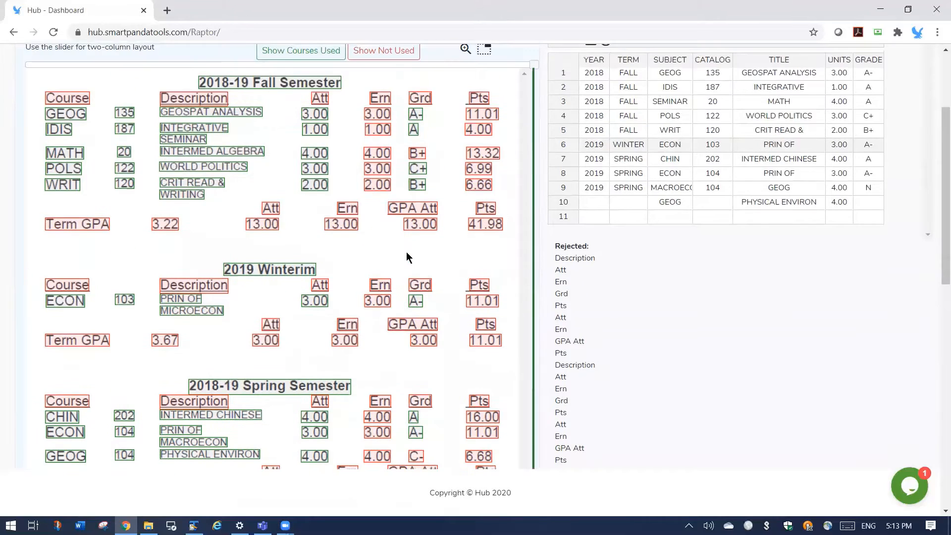
click(573, 204)
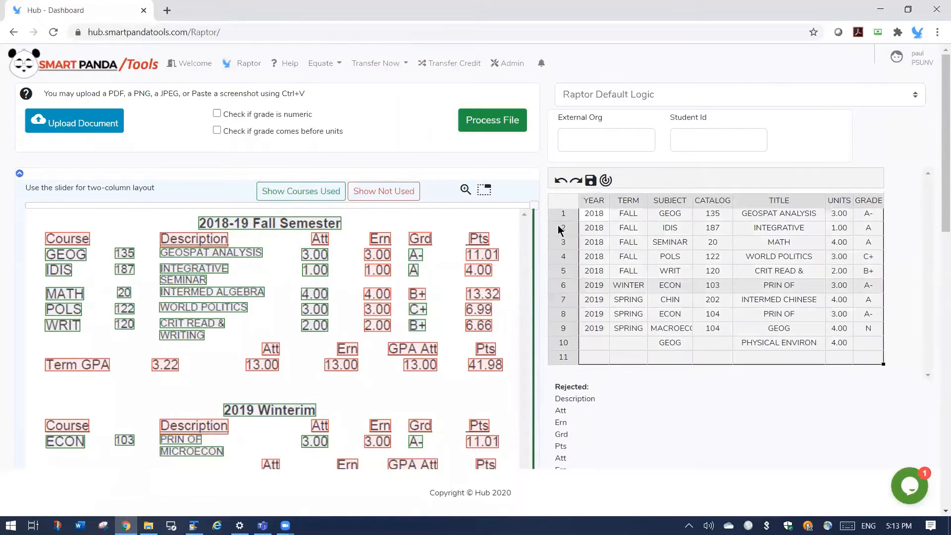
right_click(559, 225)
click(562, 231)
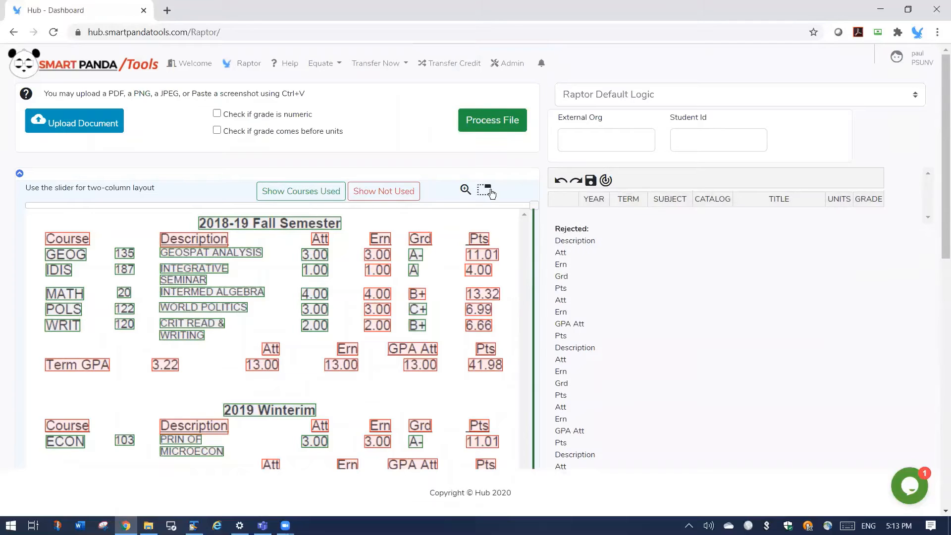
click(494, 123)
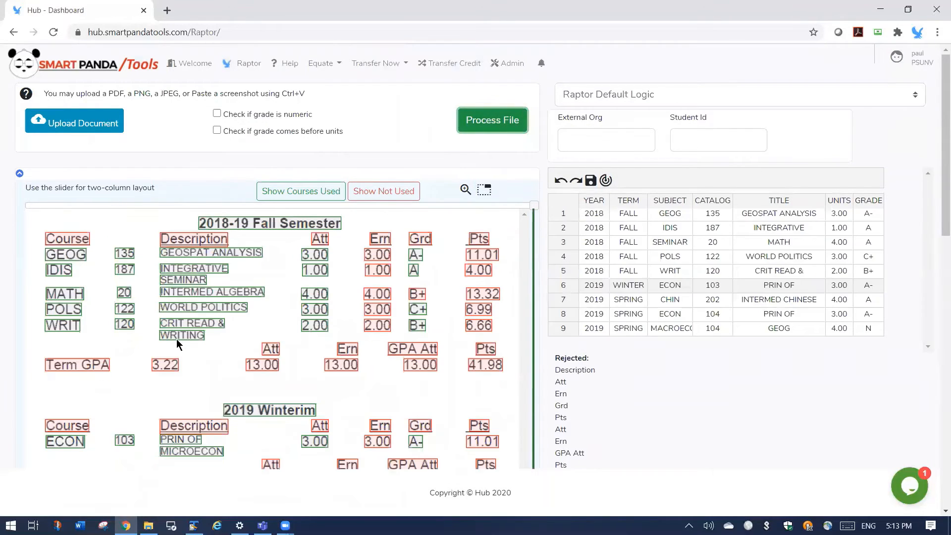
Add an empty row 10 below the last course and fill its title with the suggestion PHYSICAL ENVIRON by entering "Ph".
scroll(197, 327, down, 2)
scroll(313, 416, down, 2)
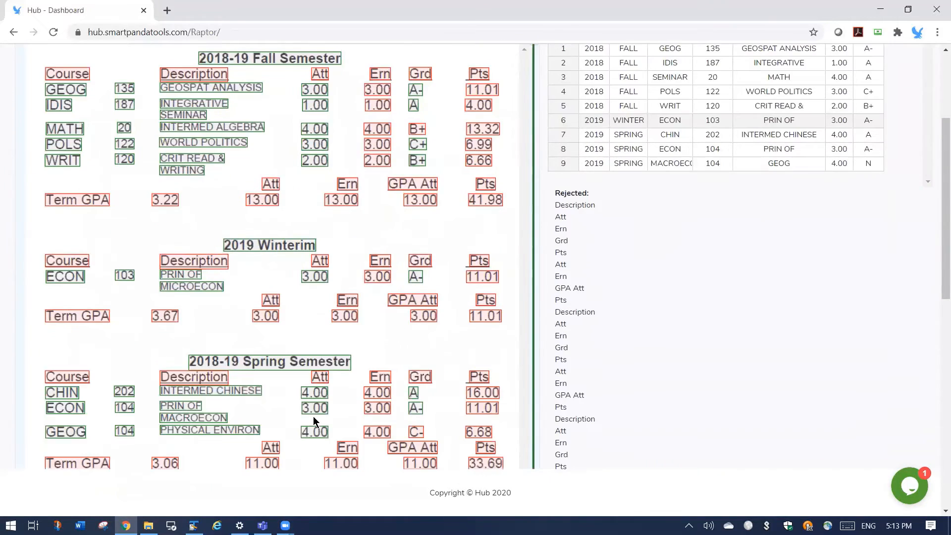
scroll(203, 409, down, 1)
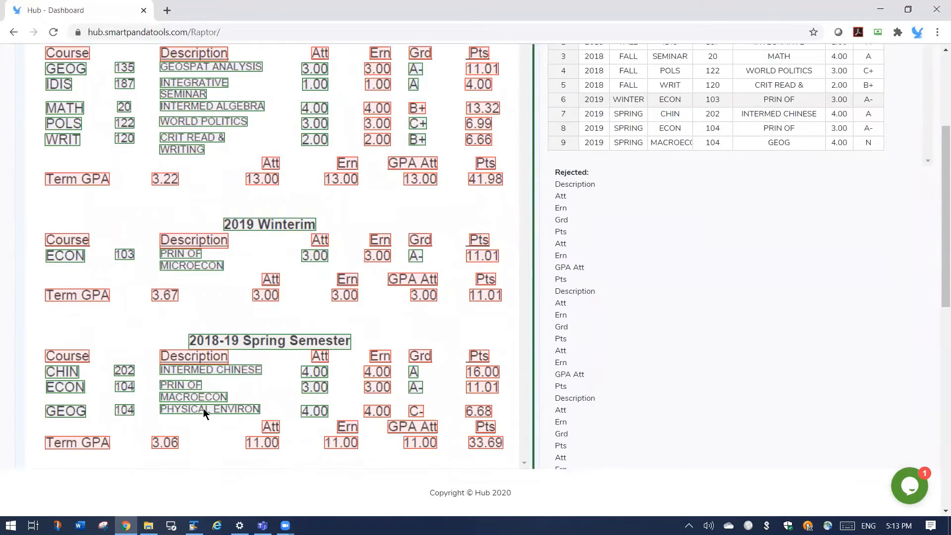
click(803, 144)
key(Down)
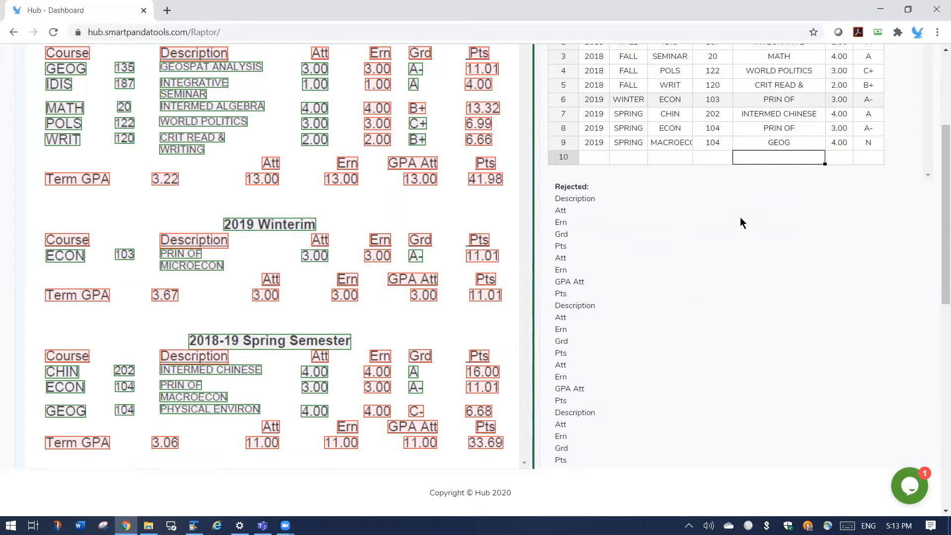
double_click(755, 158)
text(Ph)
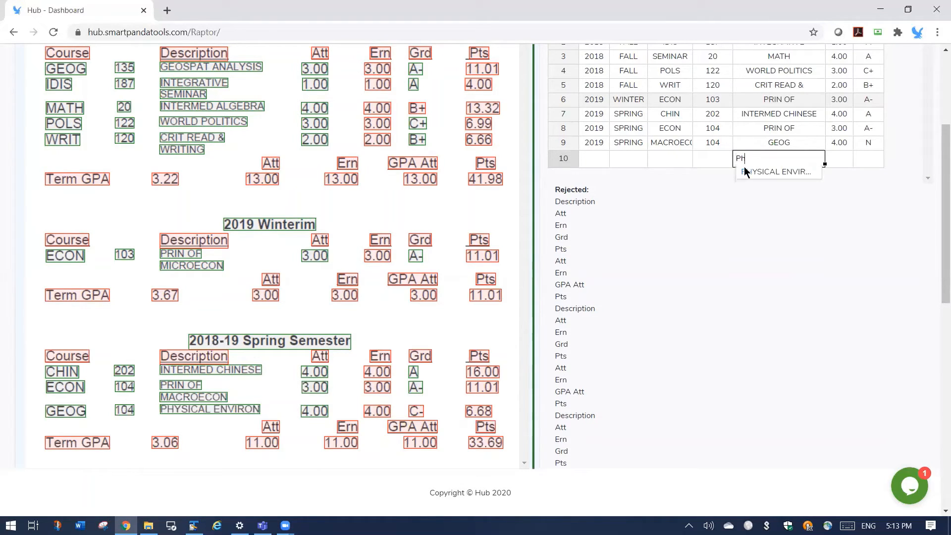
click(780, 172)
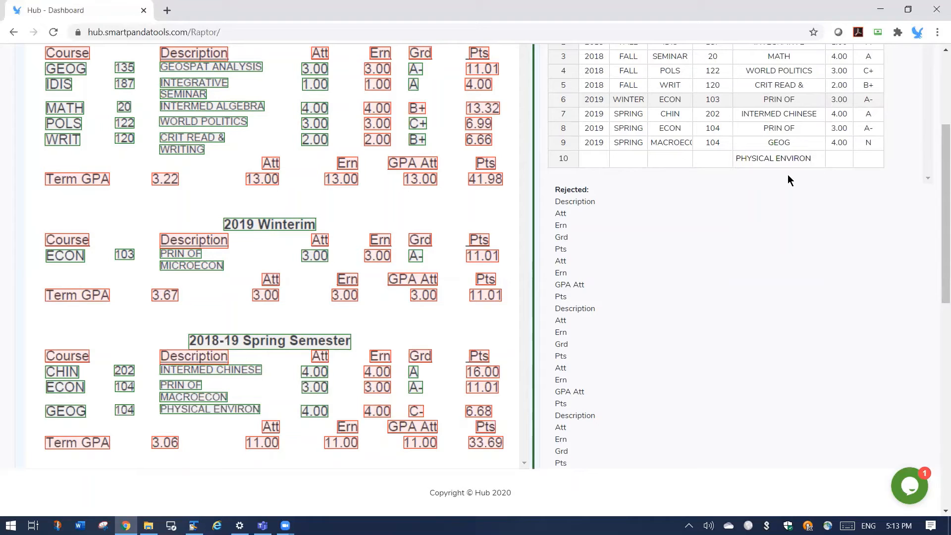
Insert an empty row above row 10 and fill its title with the suggestion INTERMED ALGEBRA by entering "Inter".
scroll(791, 178, up, 1)
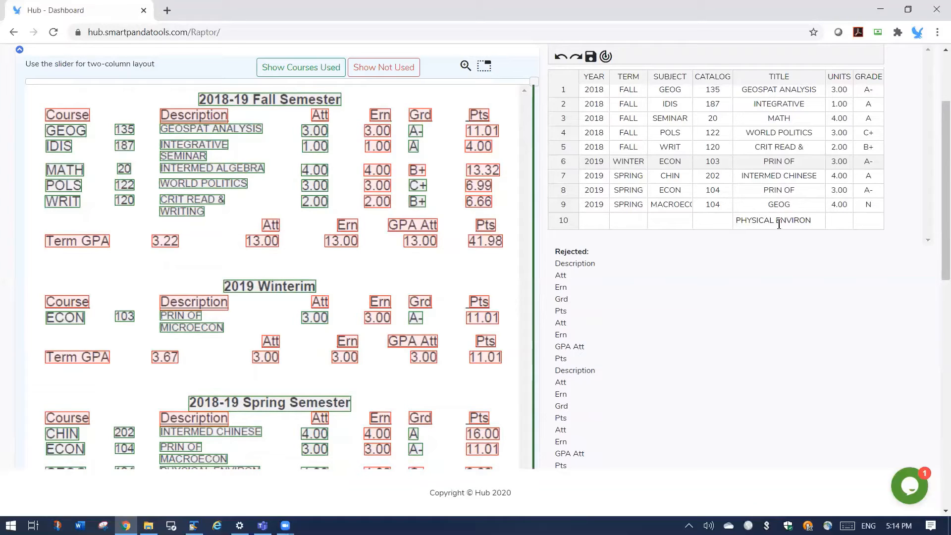
click(568, 221)
right_click(568, 221)
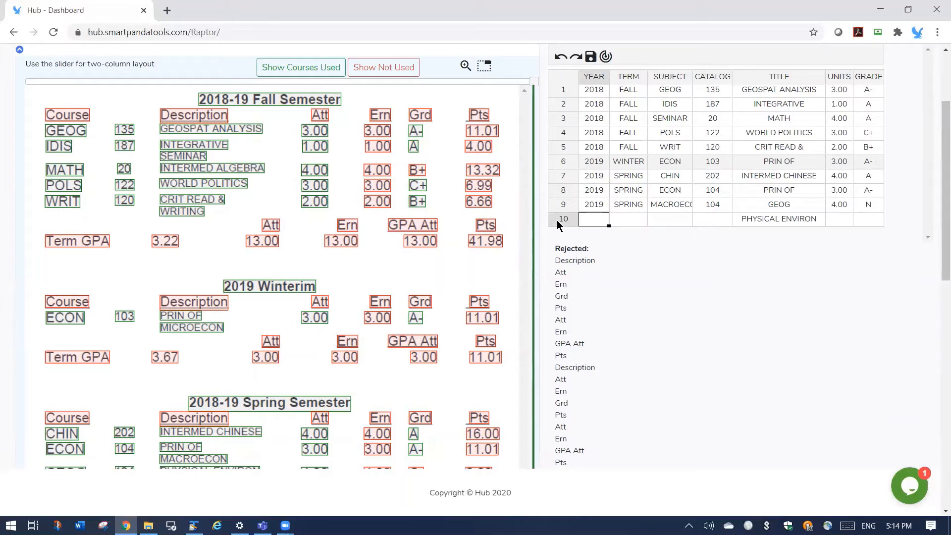
click(587, 251)
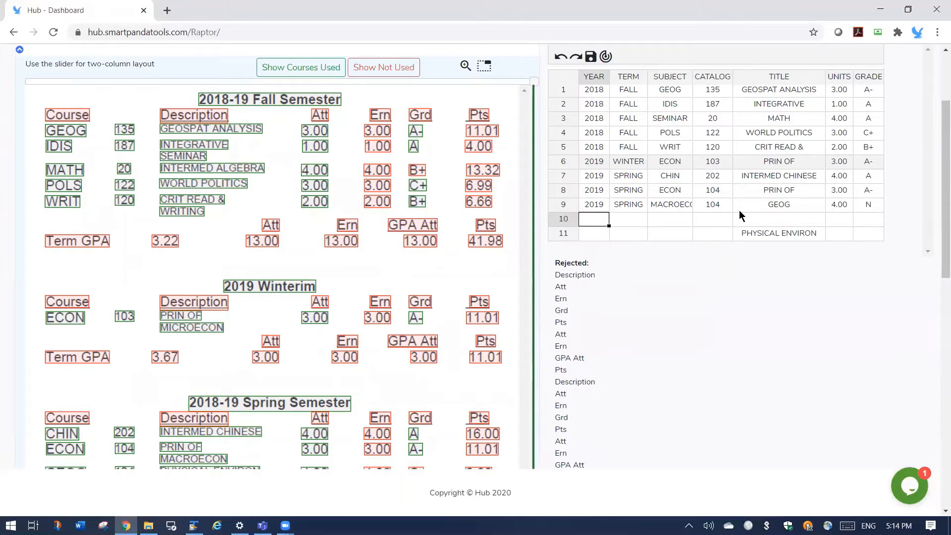
click(760, 218)
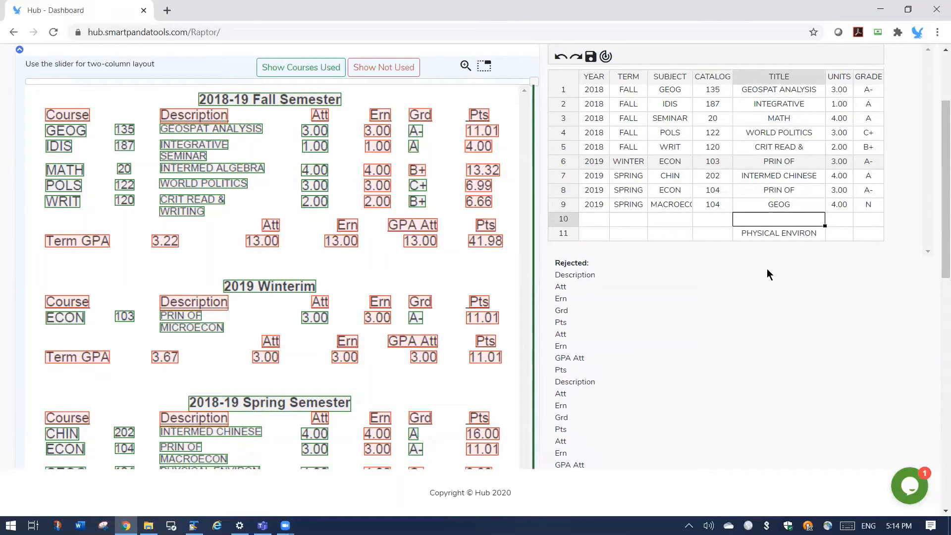
text(Inter)
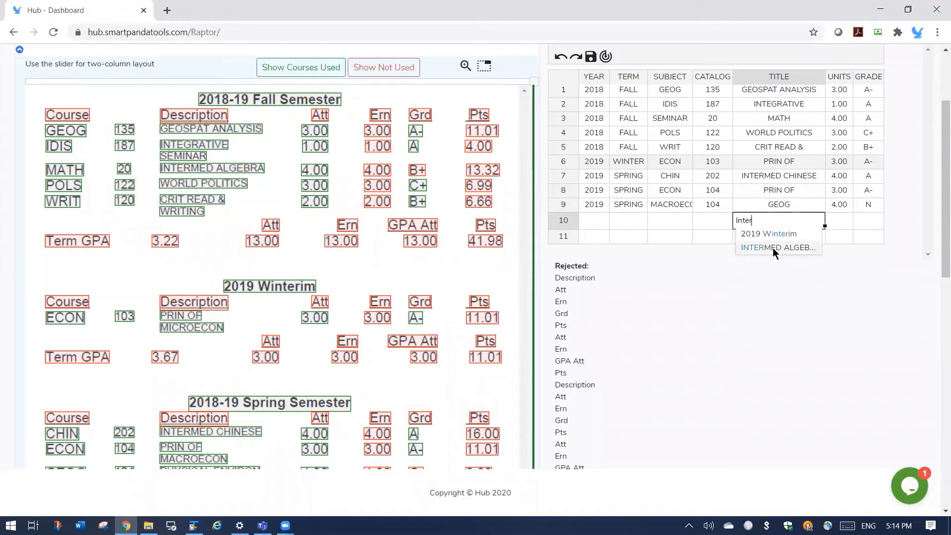
click(773, 247)
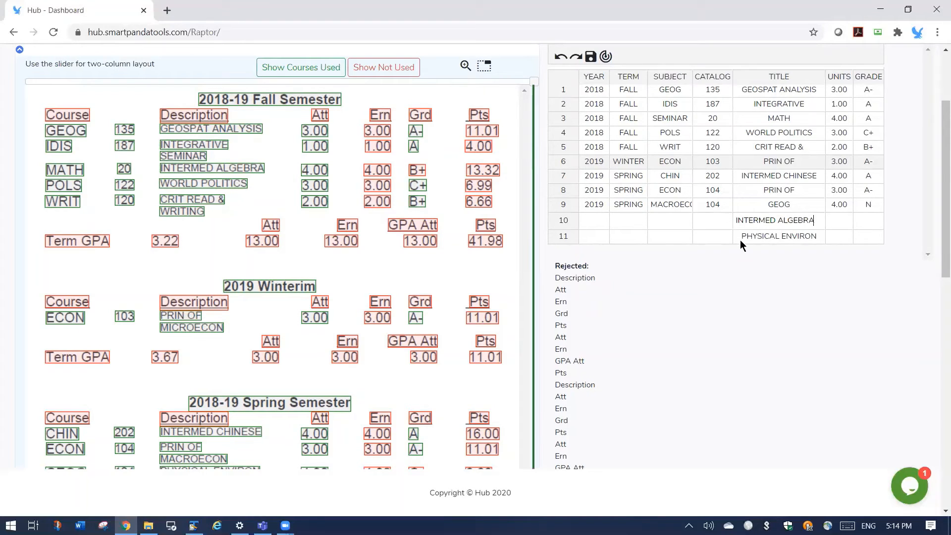
Add row 12 below the last row, copy WORLD POLITICS from the transcript into its title cell, and replace that title with "Inter".
right_click(215, 184)
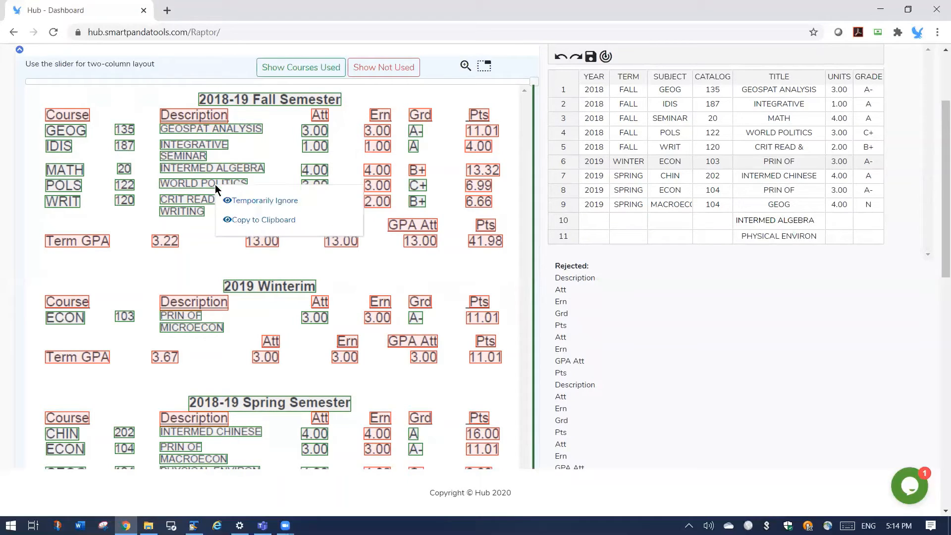
click(249, 220)
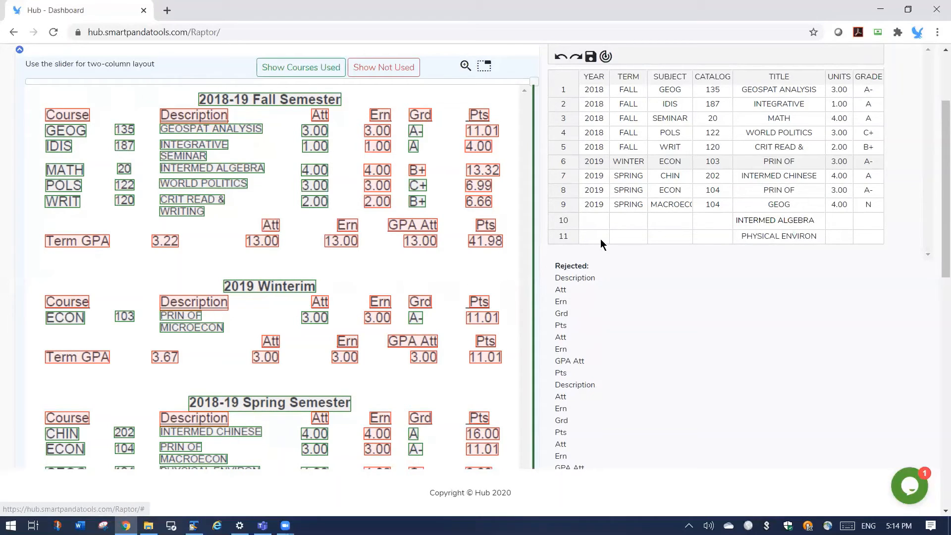
click(833, 231)
key(Return)
click(789, 249)
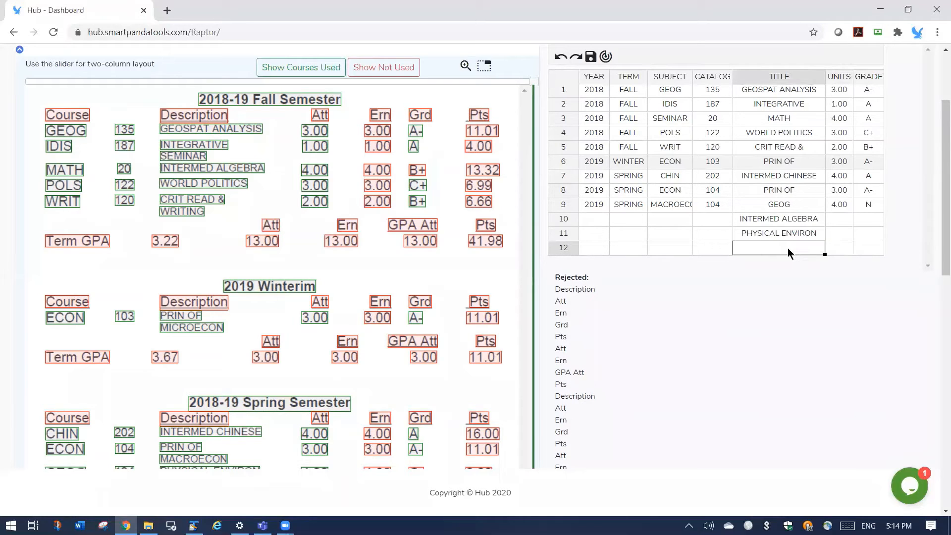
key(ctrl+v)
double_click(803, 235)
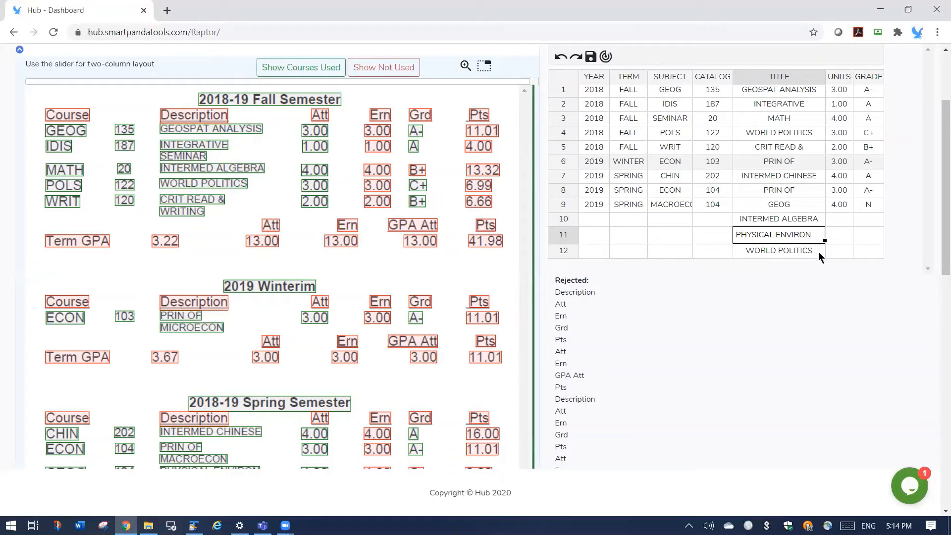
key(ctrl+z)
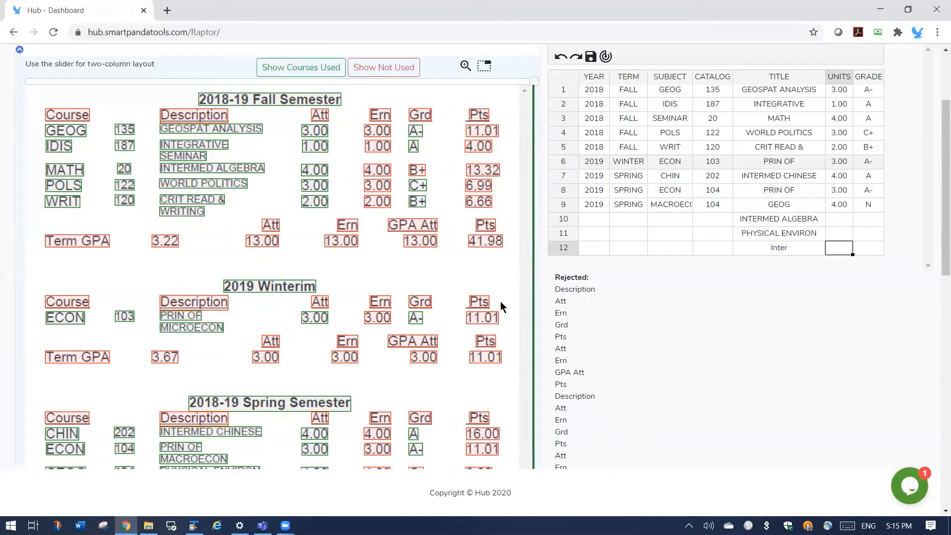
Delete all rows of the course table, including the added ones, and process the transcript file again.
scroll(501, 303, up, 2)
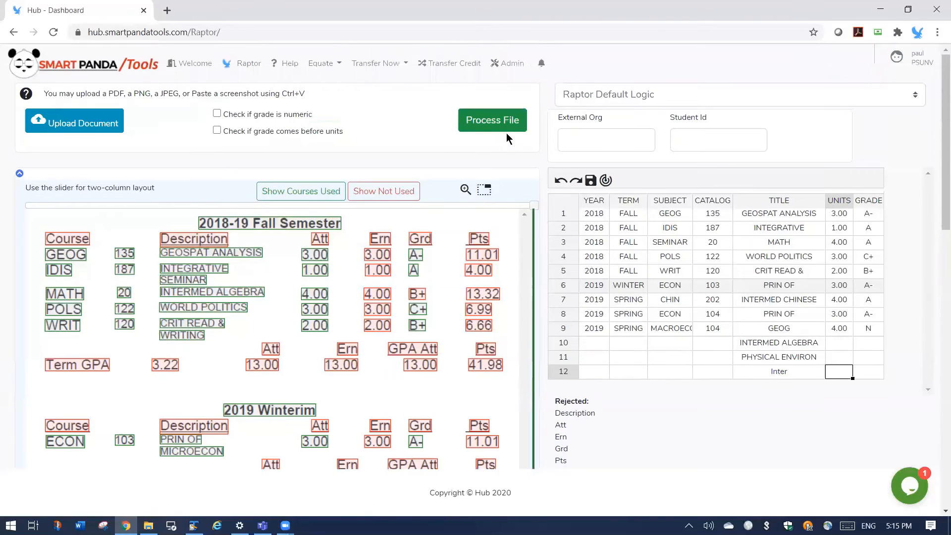
click(559, 206)
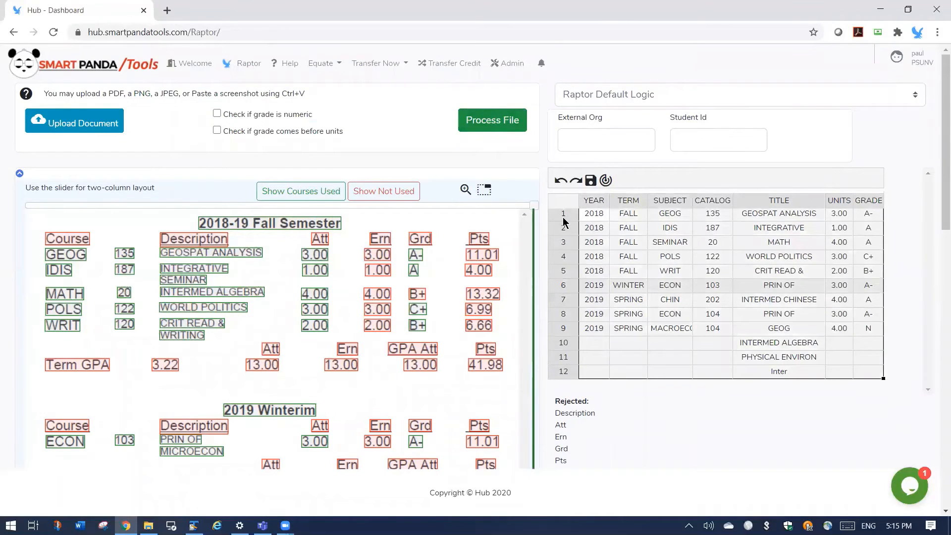
right_click(564, 220)
click(587, 230)
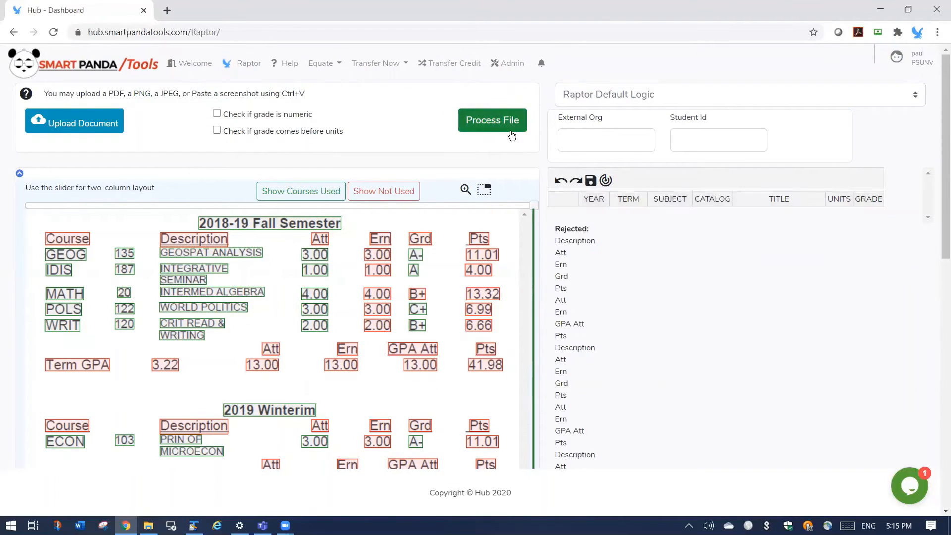
click(506, 122)
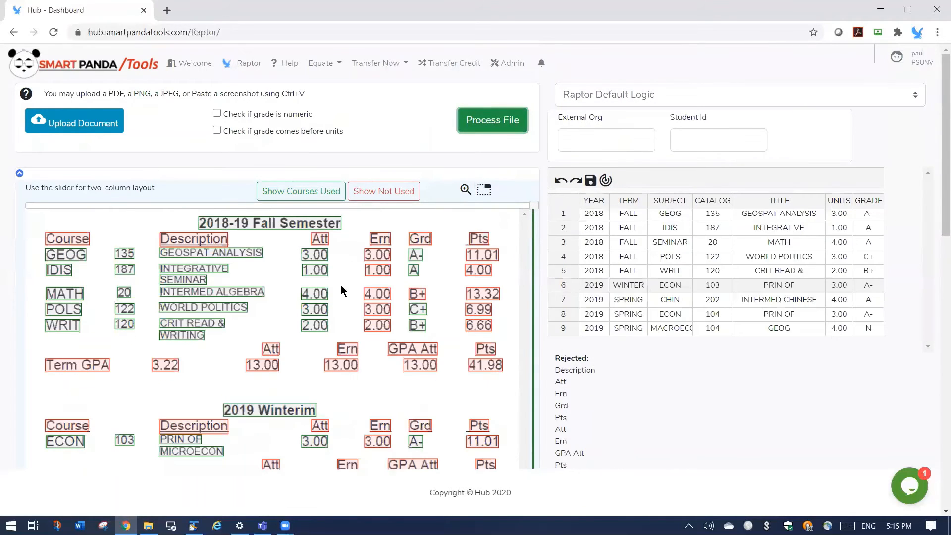
scroll(202, 357, down, 2)
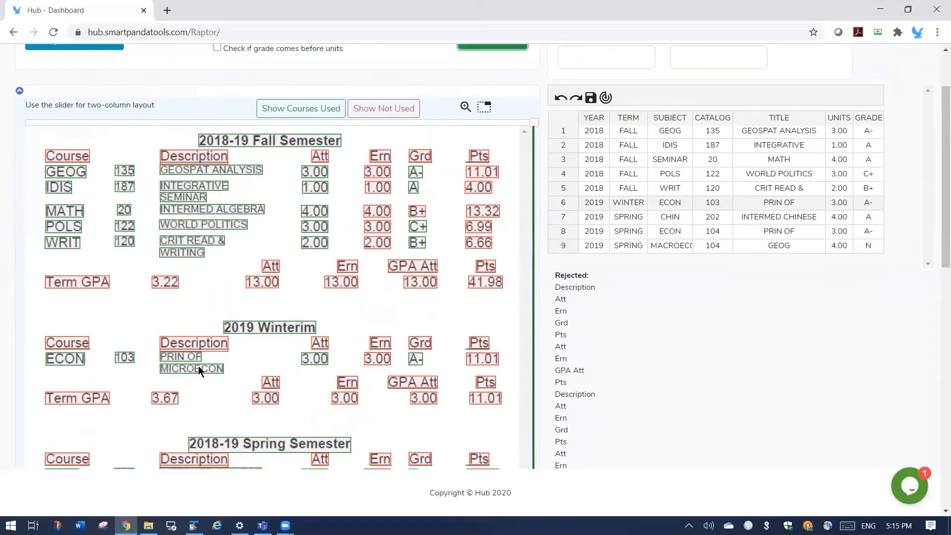
click(185, 253)
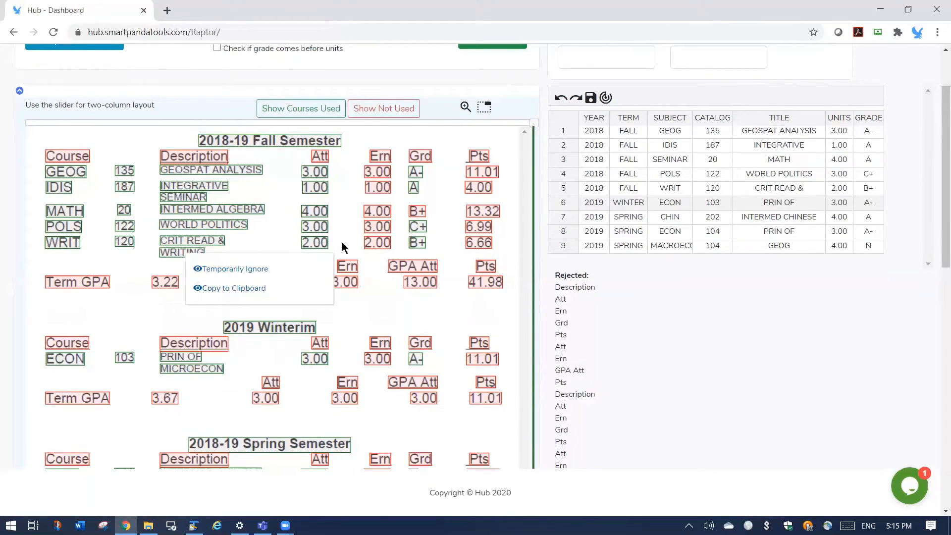
click(116, 189)
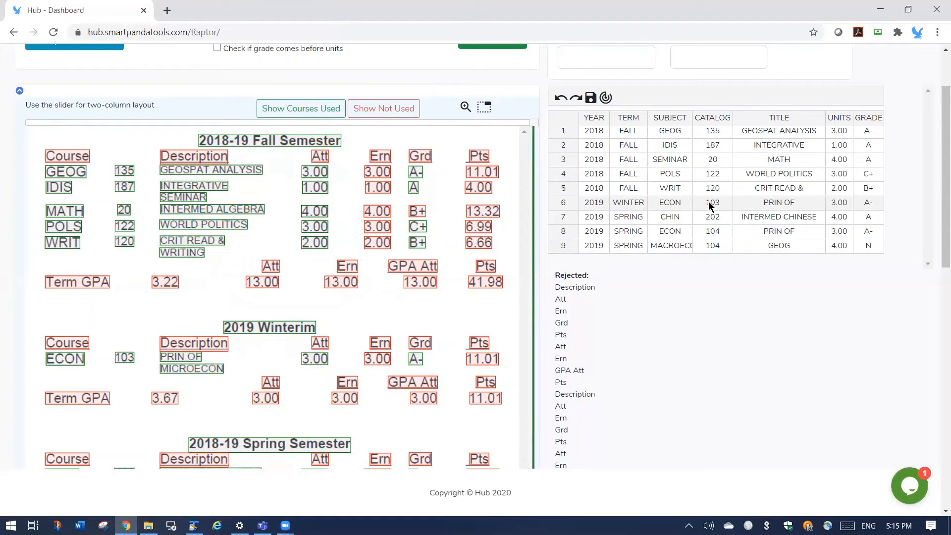
Replace the title MATH in row 3 with the suggestion INTERMED ALGEBRA by entering "inter".
click(667, 161)
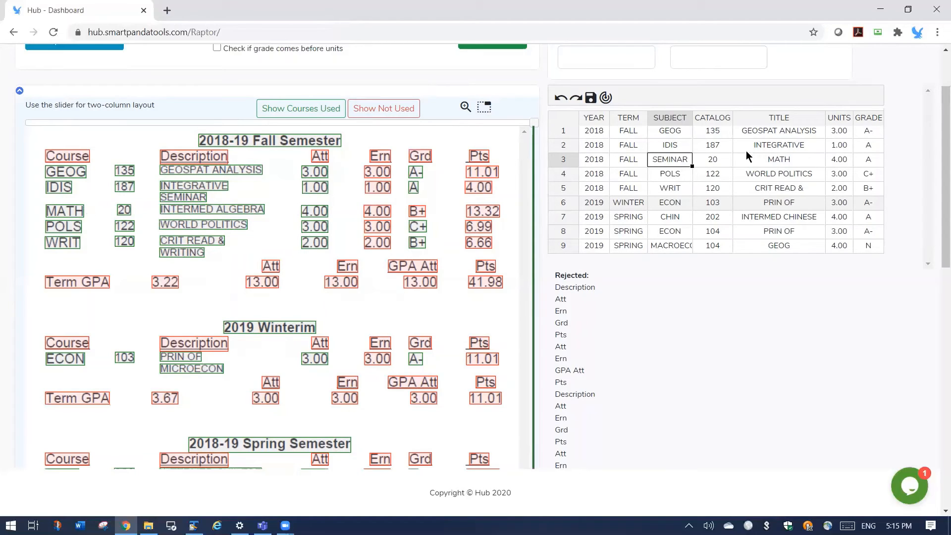
click(796, 159)
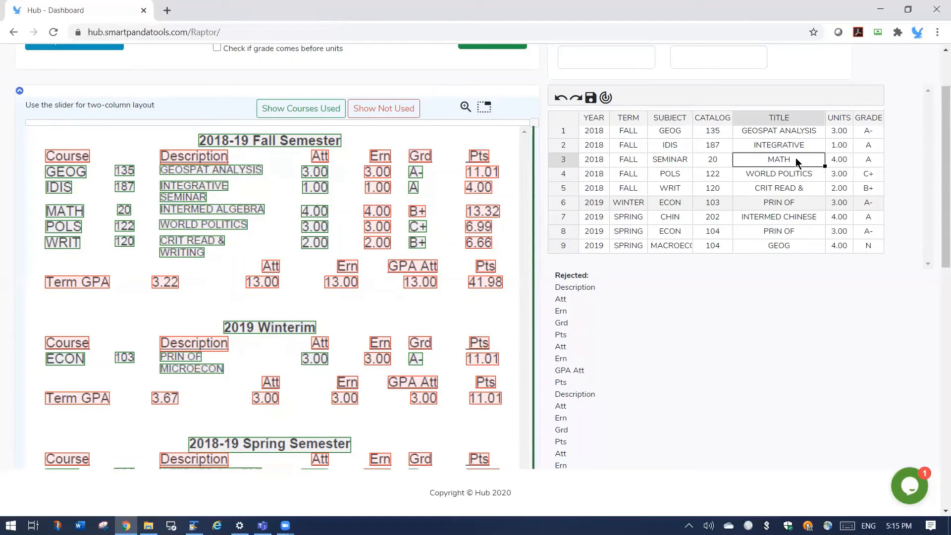
key(Return)
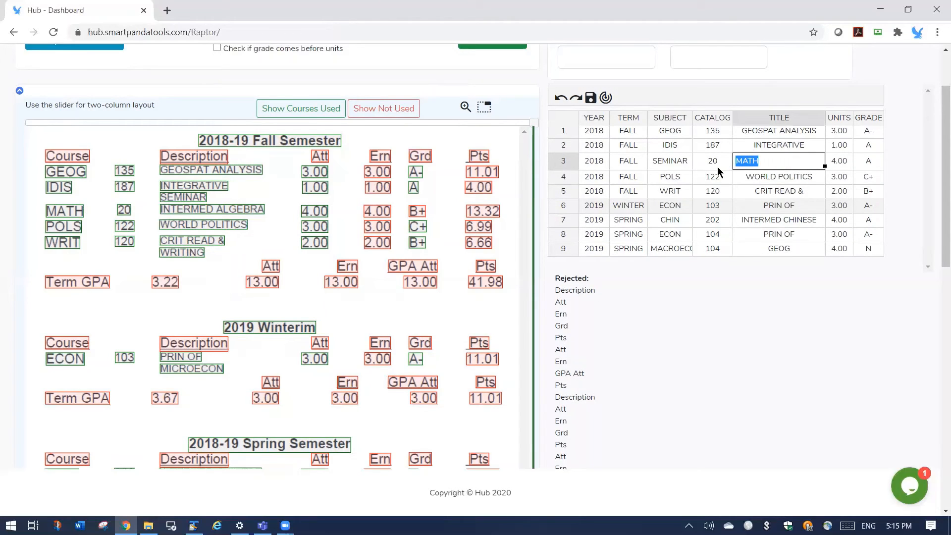
text(int)
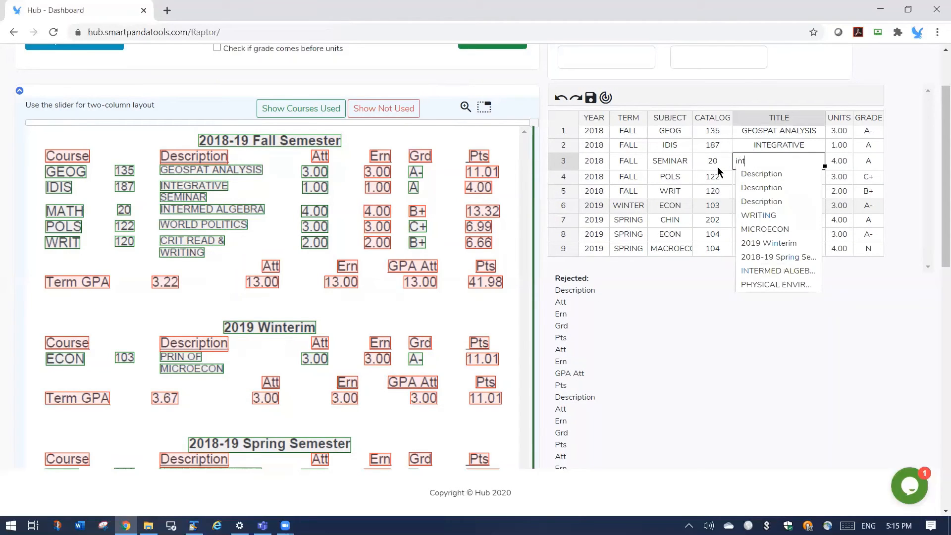
text(er)
click(750, 187)
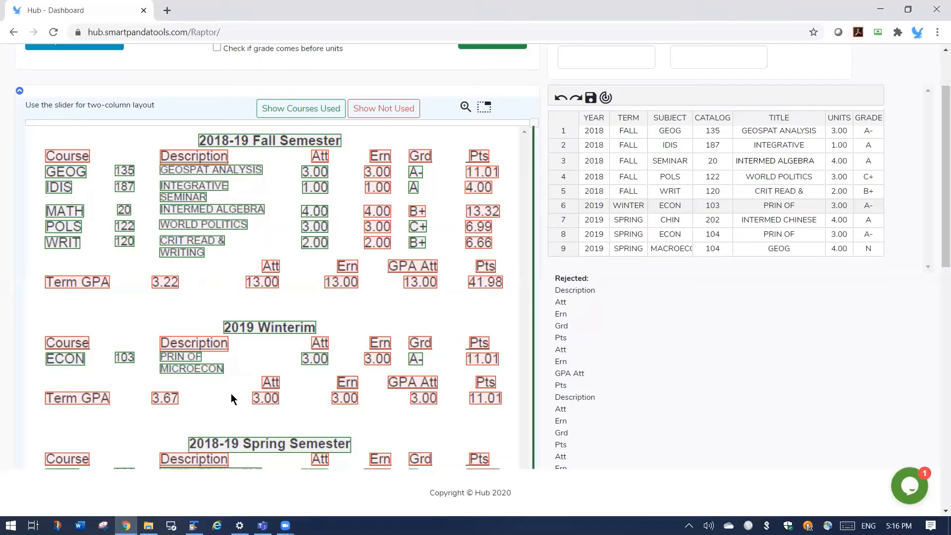
Temporarily ignore the description word MACROECON in the transcript's 2018-19 Spring Semester.
scroll(233, 398, down, 2)
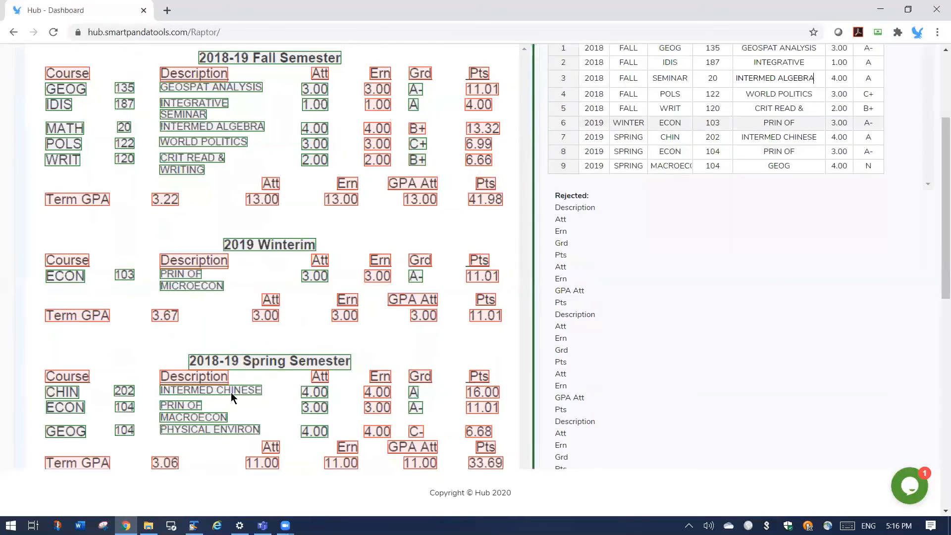
scroll(193, 410, down, 2)
scroll(195, 410, up, 1)
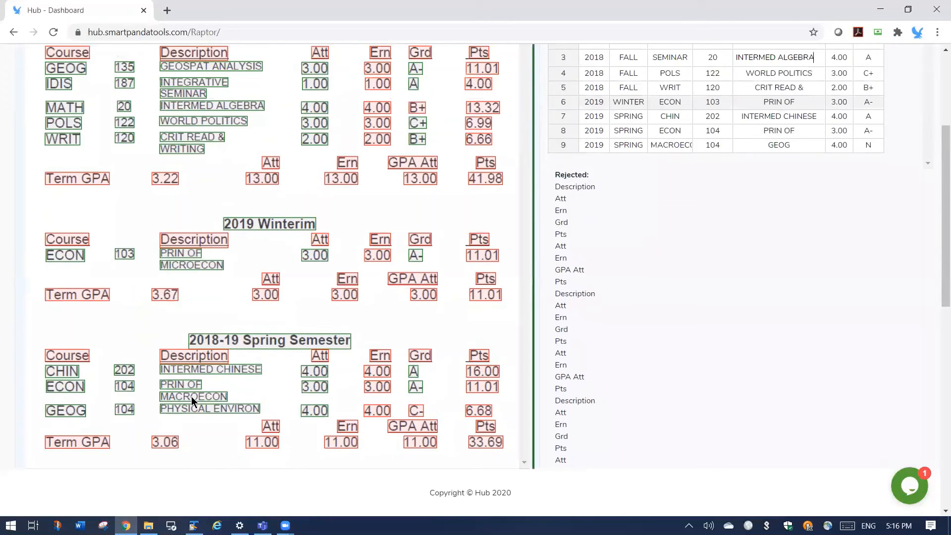
click(190, 396)
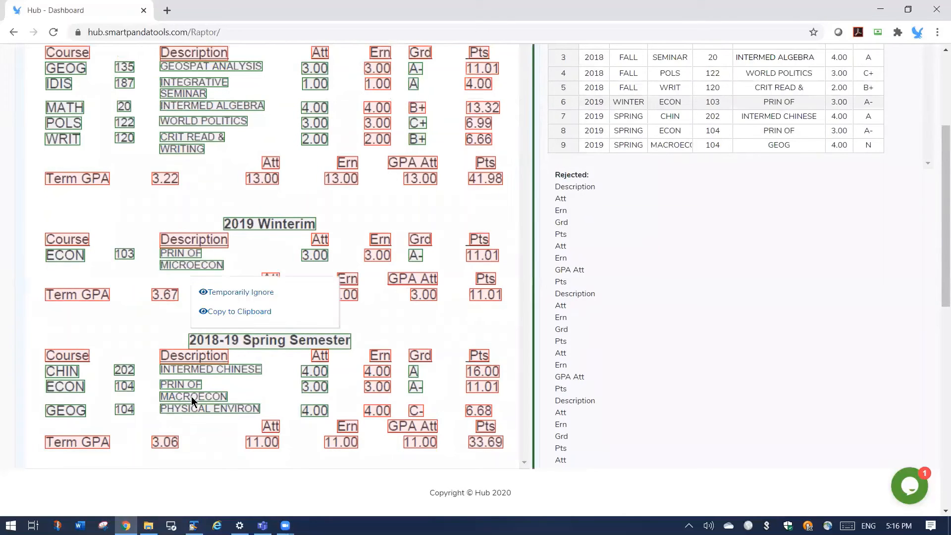
click(245, 294)
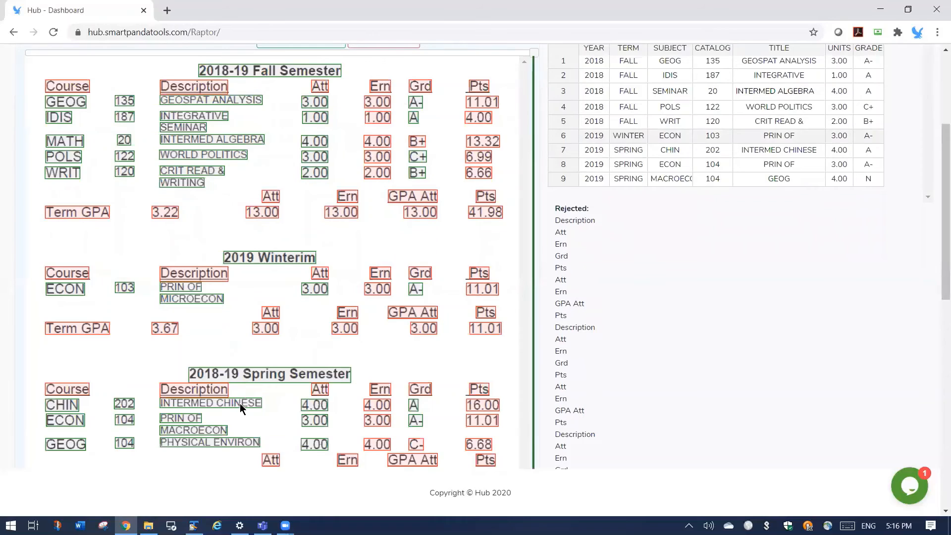
Temporarily ignore the description words SEMINAR and WRITING in the transcript's 2018-19 Fall Semester.
scroll(240, 404, down, 2)
scroll(240, 404, up, 3)
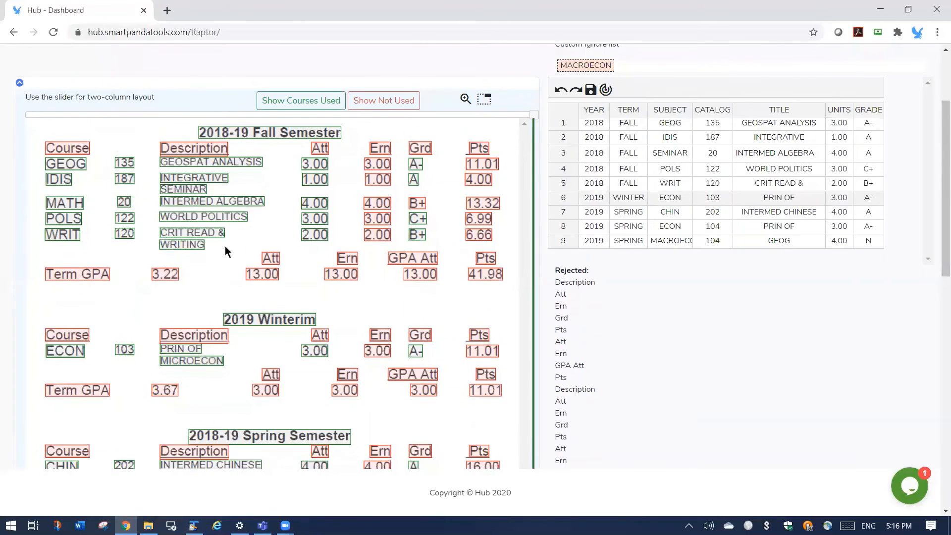
click(186, 189)
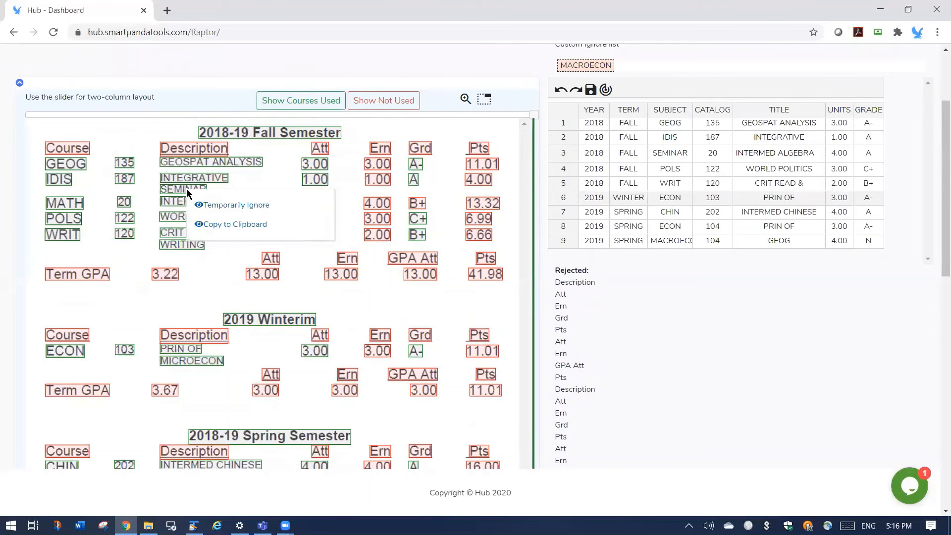
click(203, 200)
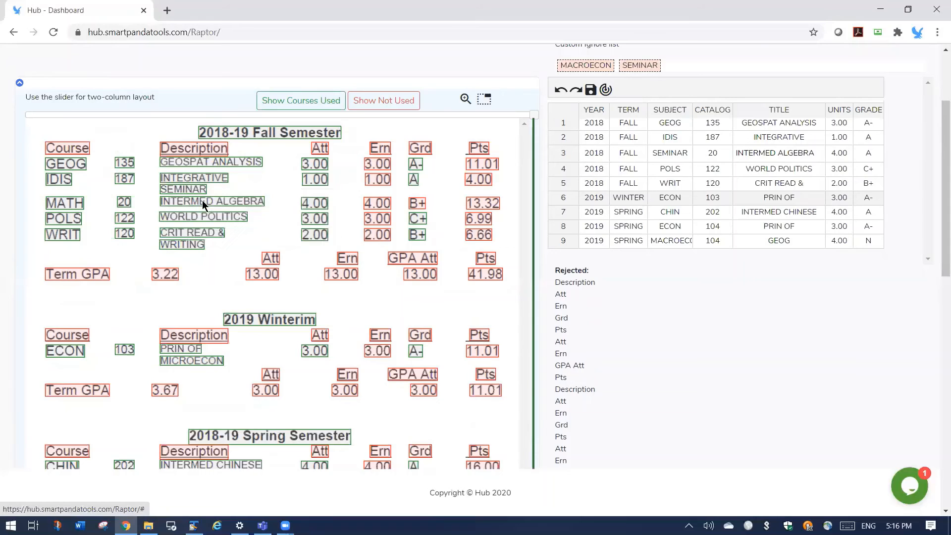
click(188, 244)
click(206, 259)
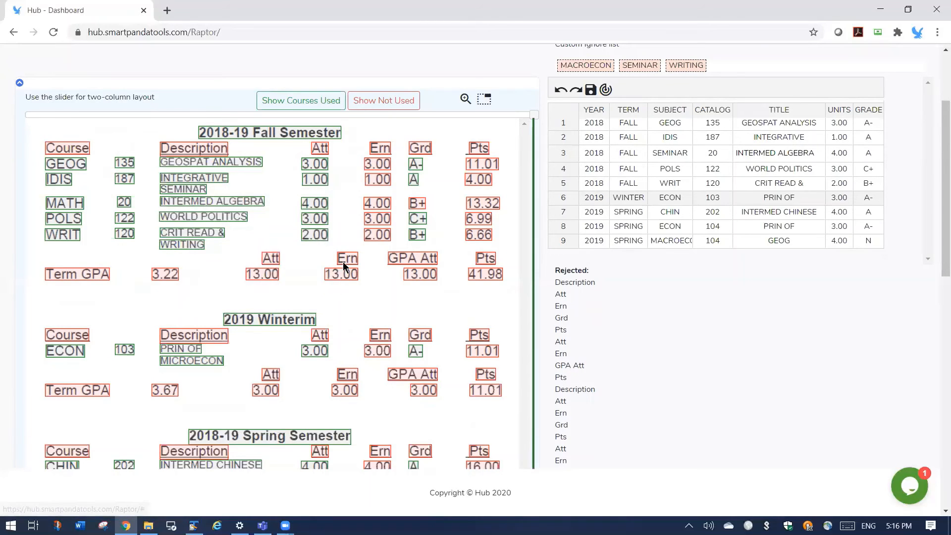
Clear the whole course table and reprocess the transcript with MACROECON, SEMINAR and WRITING on the custom ignore list.
scroll(342, 281, up, 2)
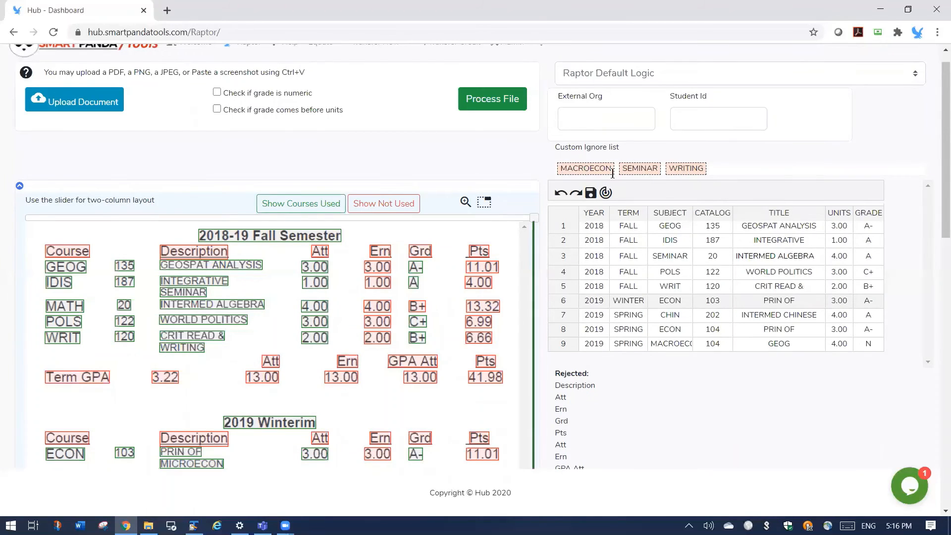
click(577, 210)
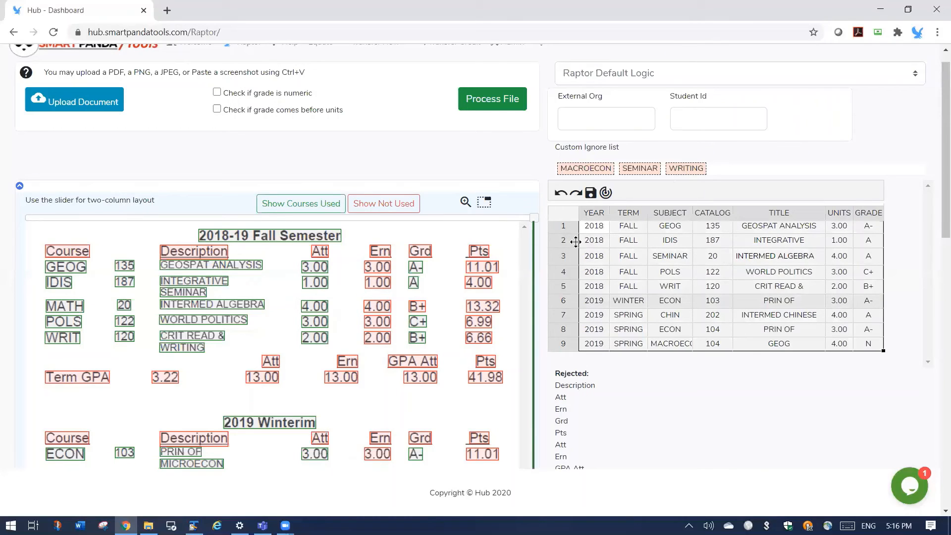
key(Delete)
click(500, 105)
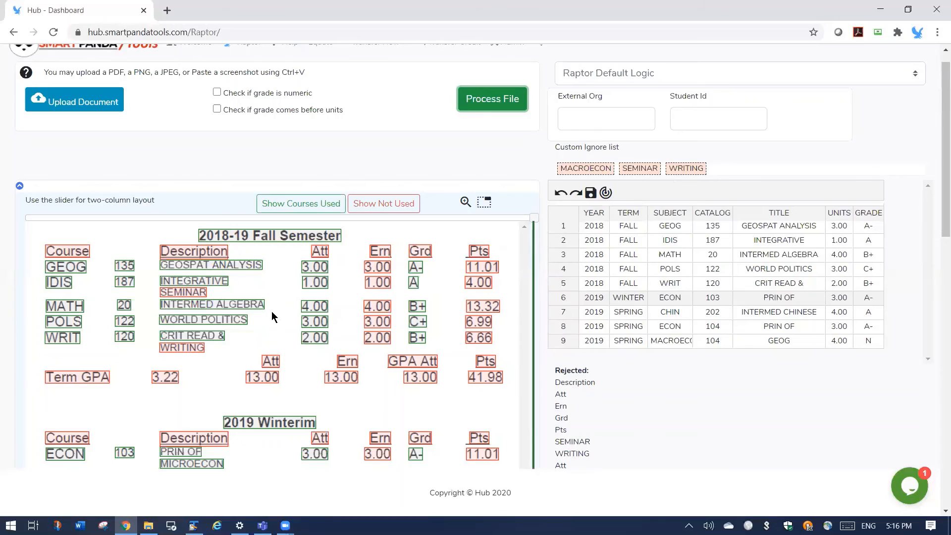
scroll(274, 309, down, 2)
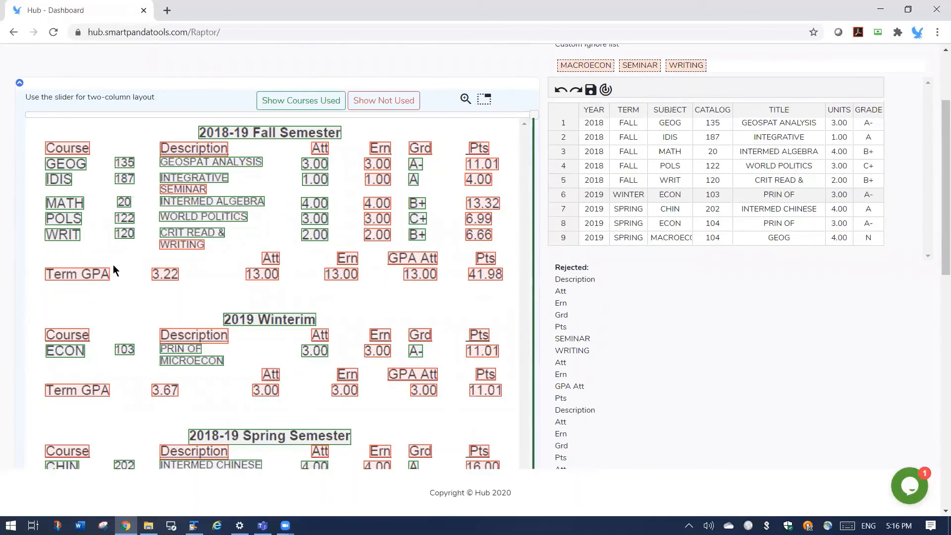
Compare the reprocessed course table with the words marked in the transcript and check the options for the word SEMINAR.
scroll(206, 434, down, 2)
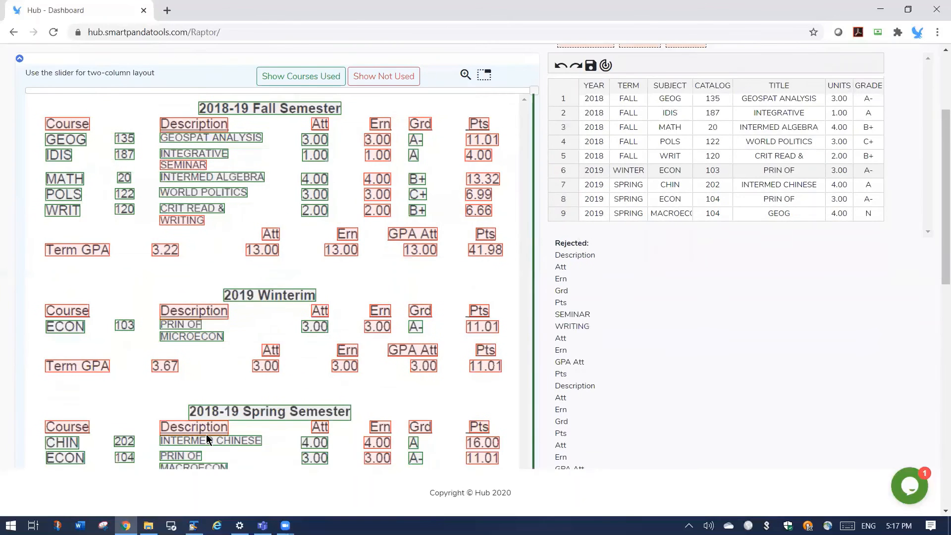
scroll(207, 435, up, 2)
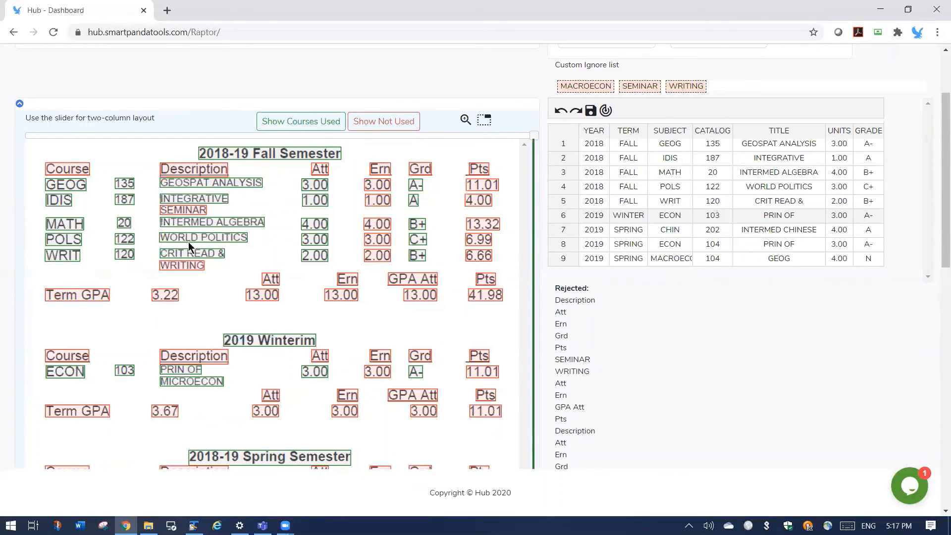
scroll(195, 360, down, 2)
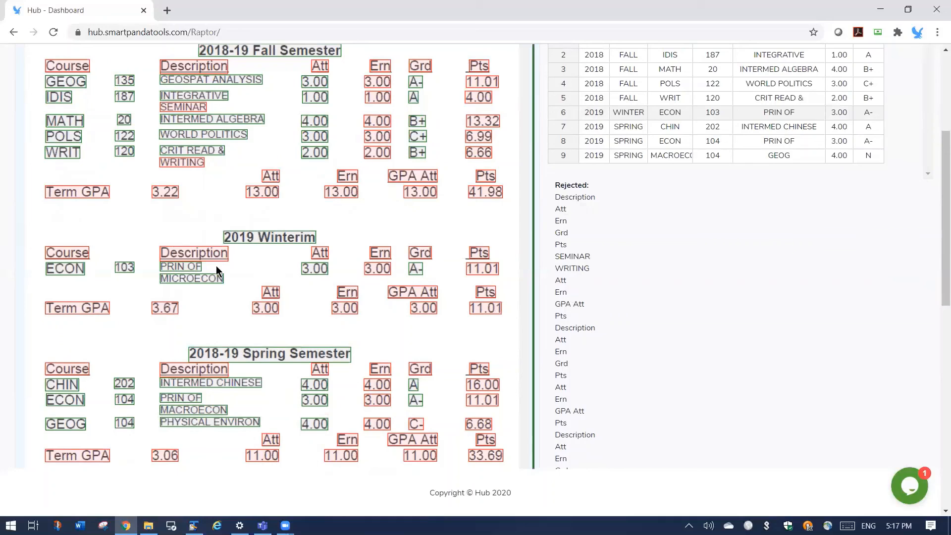
click(191, 107)
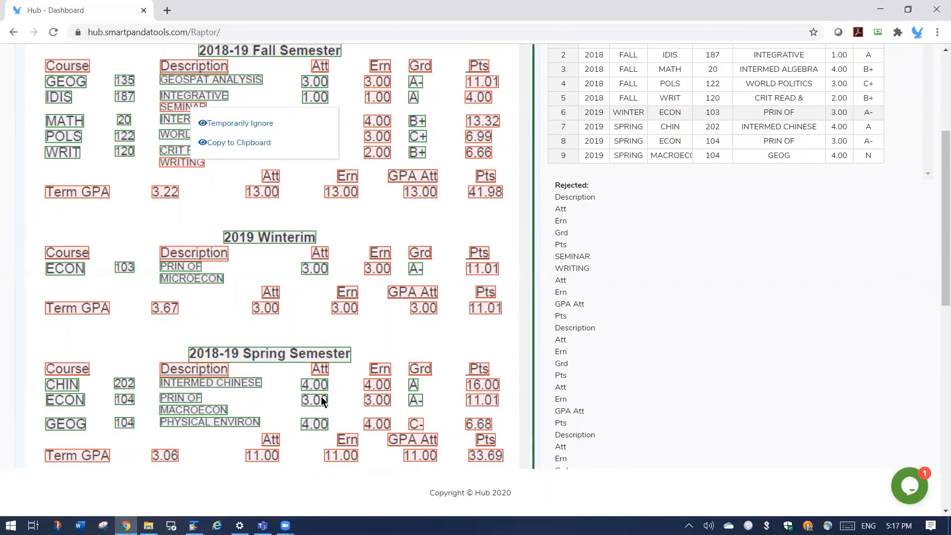
scroll(321, 396, up, 3)
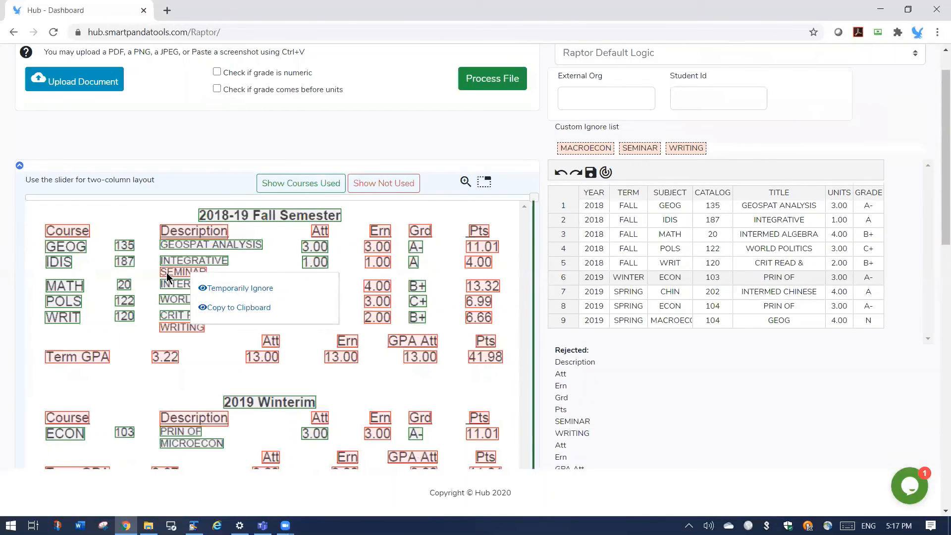
click(170, 273)
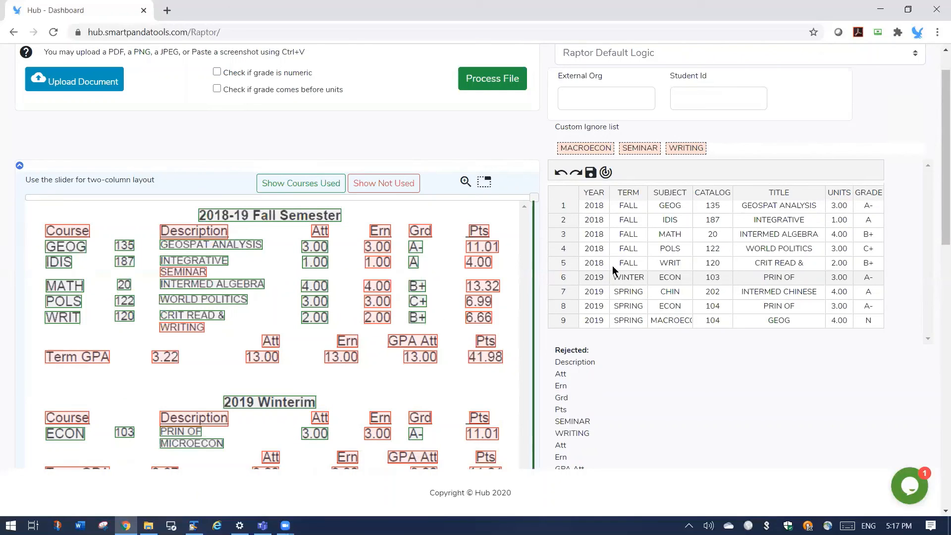
Re-enter MATH as the subject in row 3 of the course table.
double_click(682, 232)
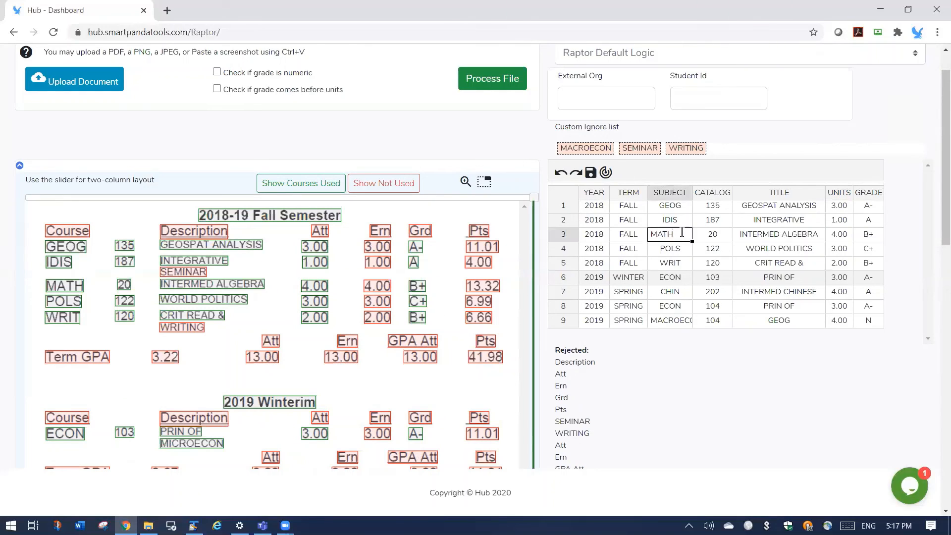
key(BackSpace)
key(BackSpace)
key(BackSpace)
key(BackSpace)
text(MATH)
key(Return)
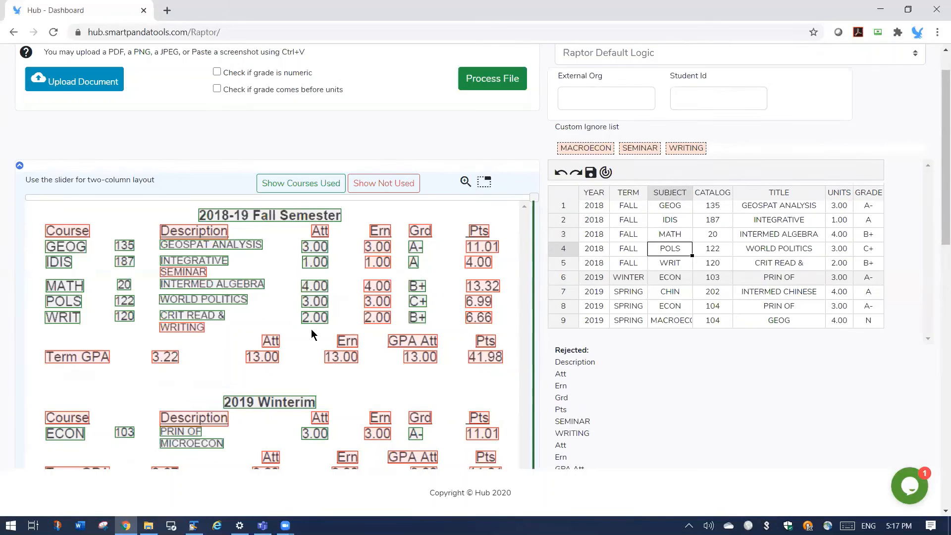
scroll(253, 339, down, 2)
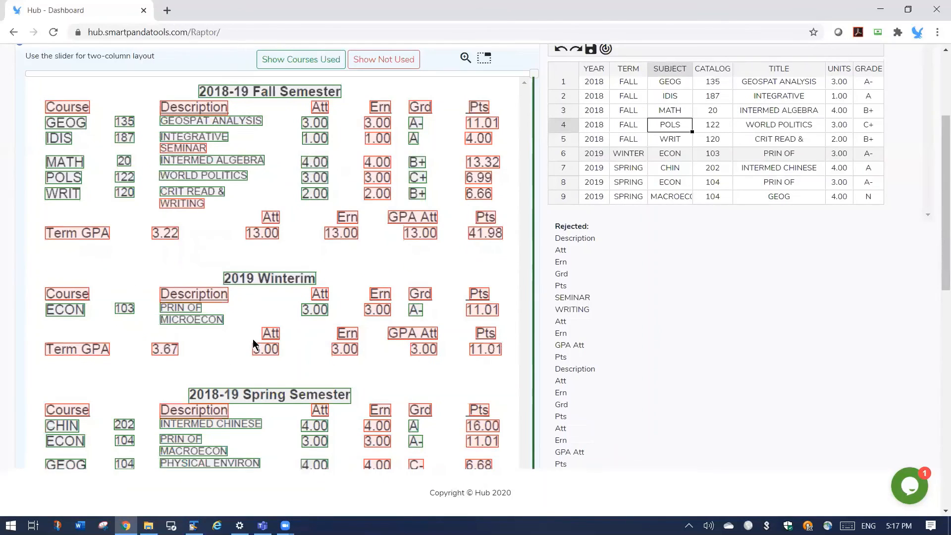